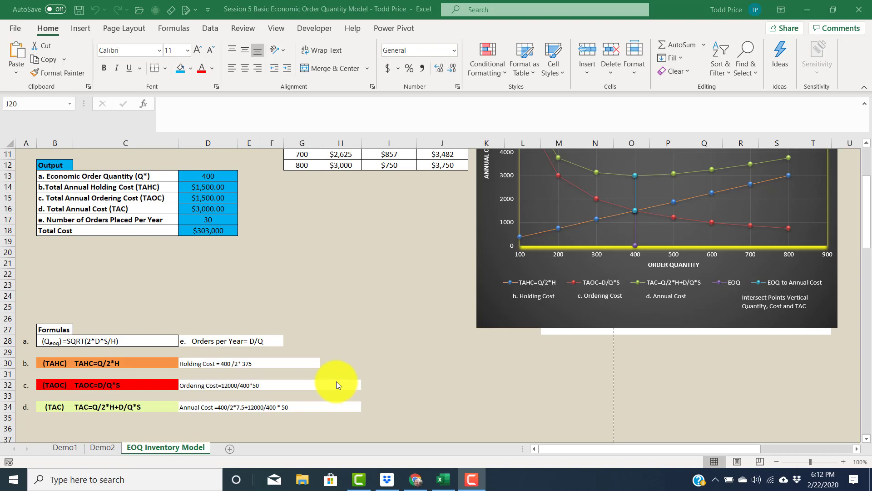
Step: Raise the Annual Demand (D) input to 15000 with its spin control
scroll(329, 352, up, 3)
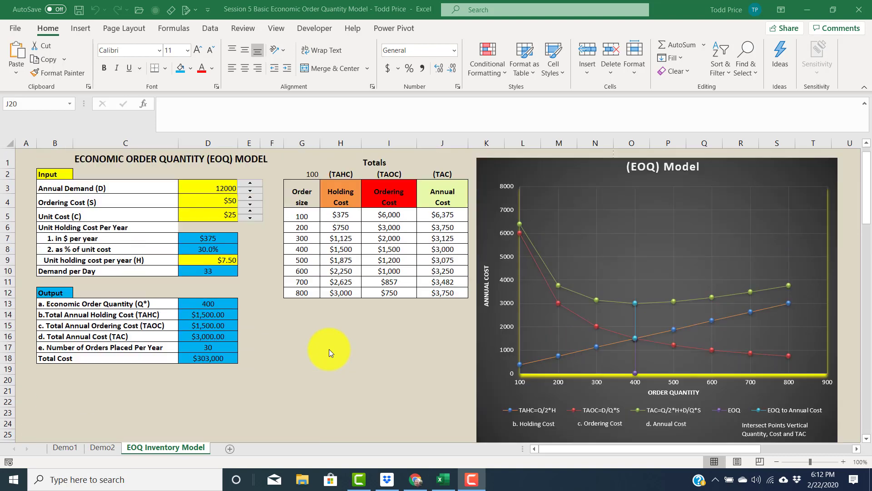
click(254, 183)
click(253, 184)
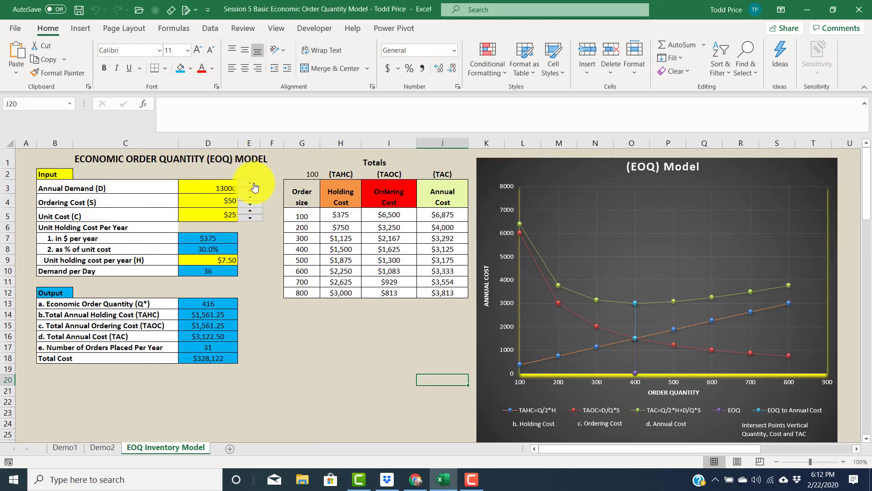
click(253, 184)
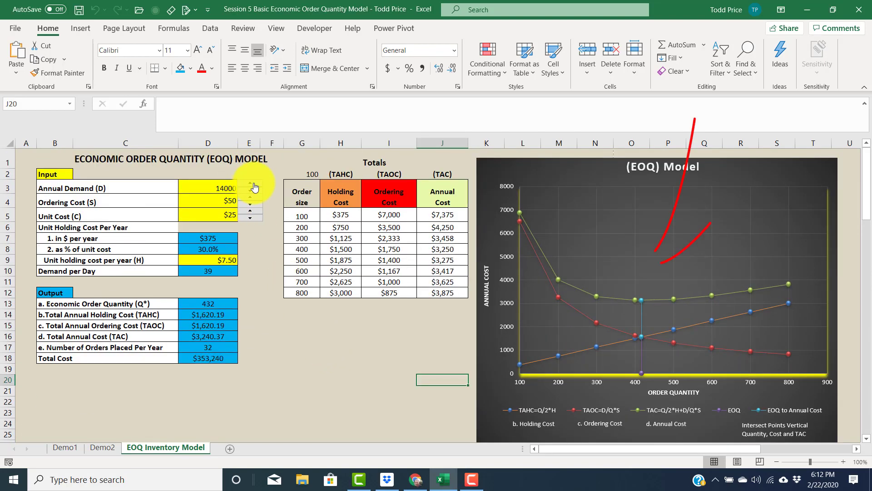
click(254, 184)
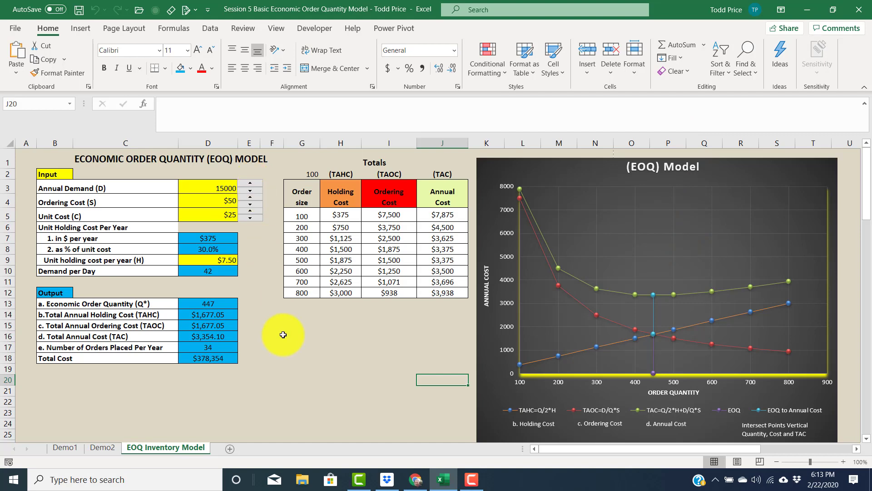
Step: Copy the Holding Cost text in cell D30 and paste it as a linked picture
scroll(283, 335, down, 4)
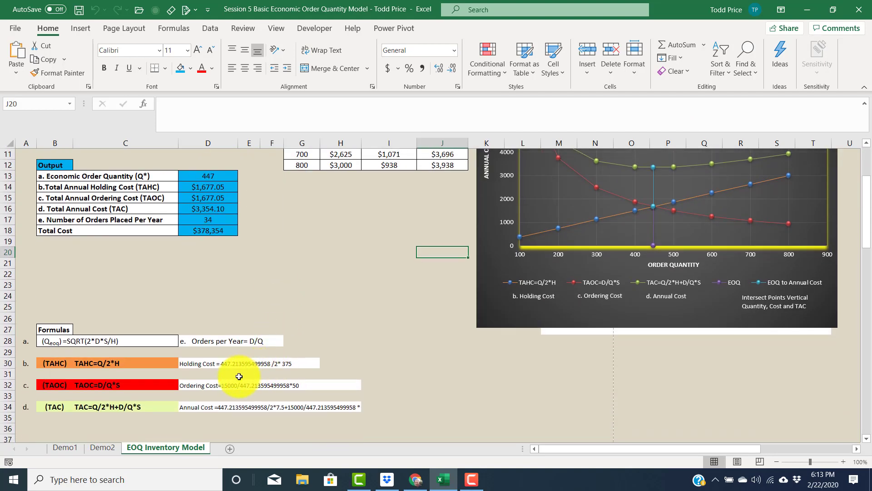
click(238, 364)
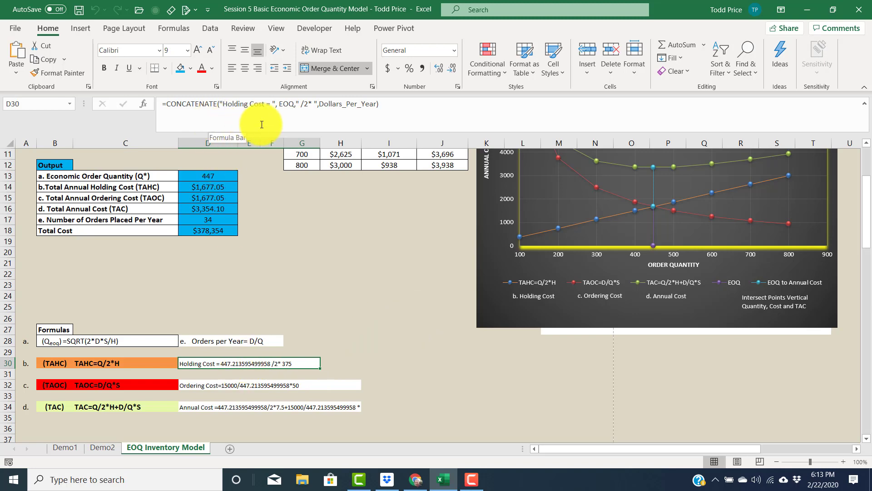
right_click(225, 364)
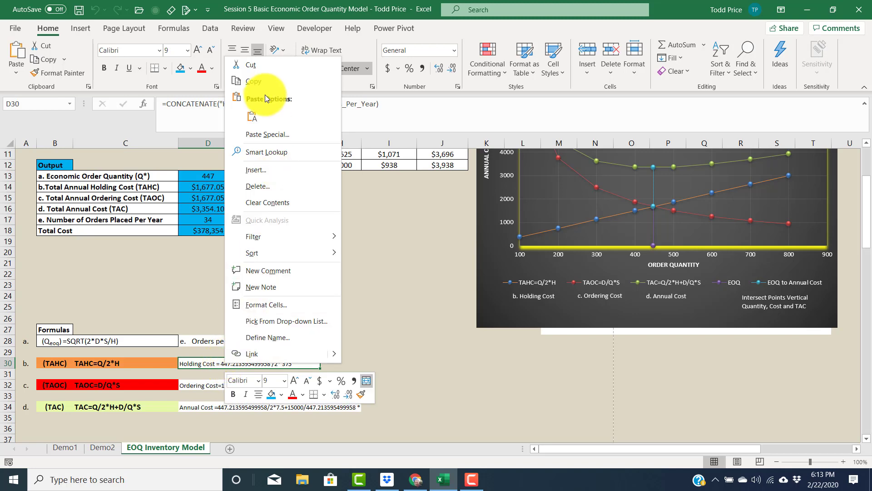
click(258, 81)
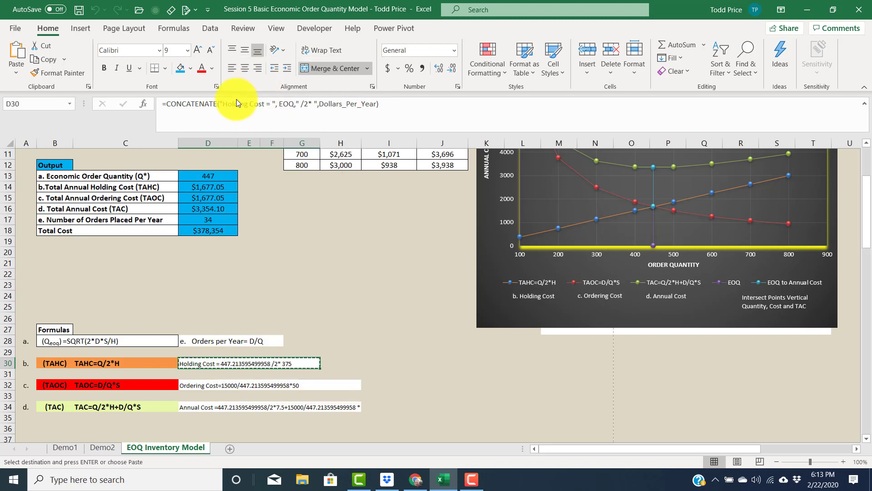
click(16, 72)
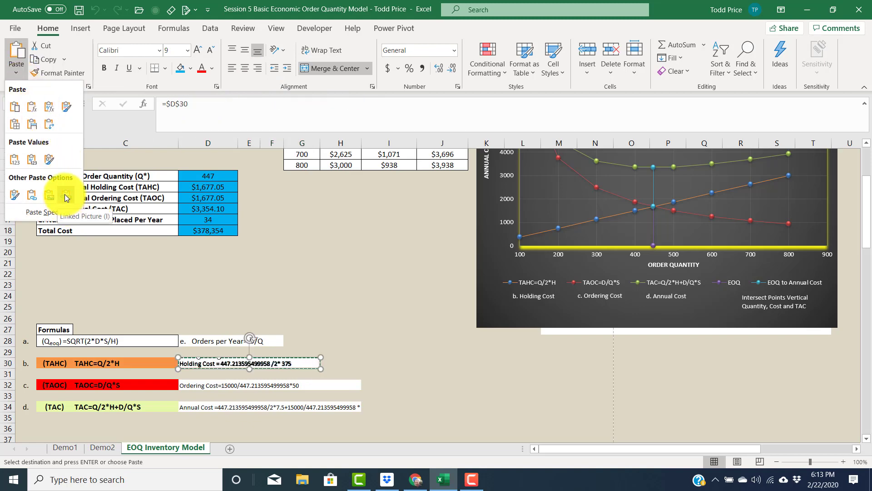
click(65, 194)
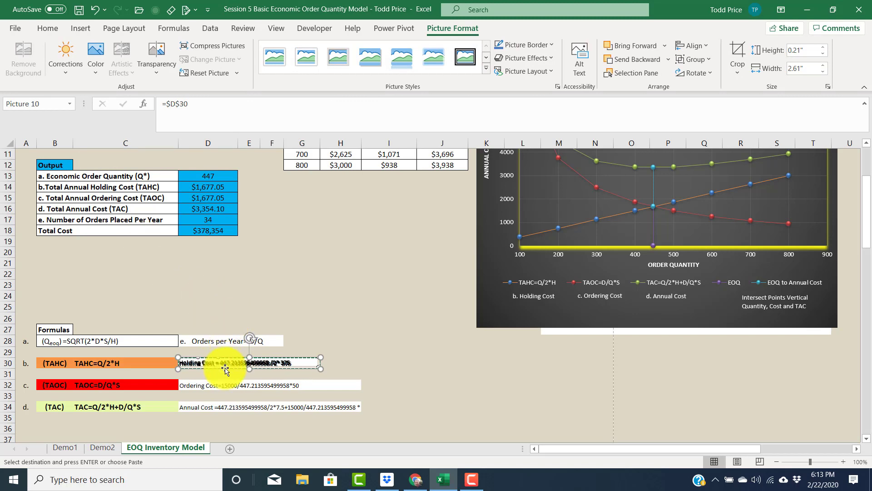
Step: Move the Holding Cost linked picture onto the EOQ chart, just below the chart title
drag(226, 365, 361, 258)
scroll(491, 363, up, 4)
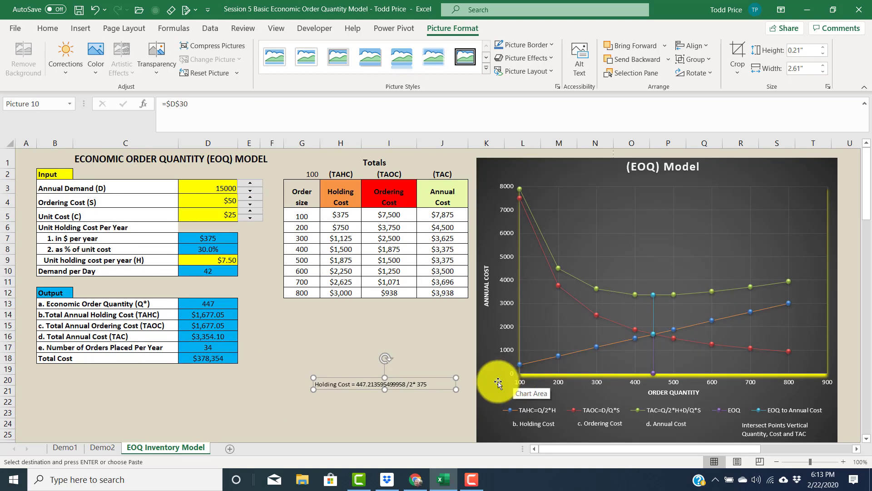
drag(392, 386, 633, 187)
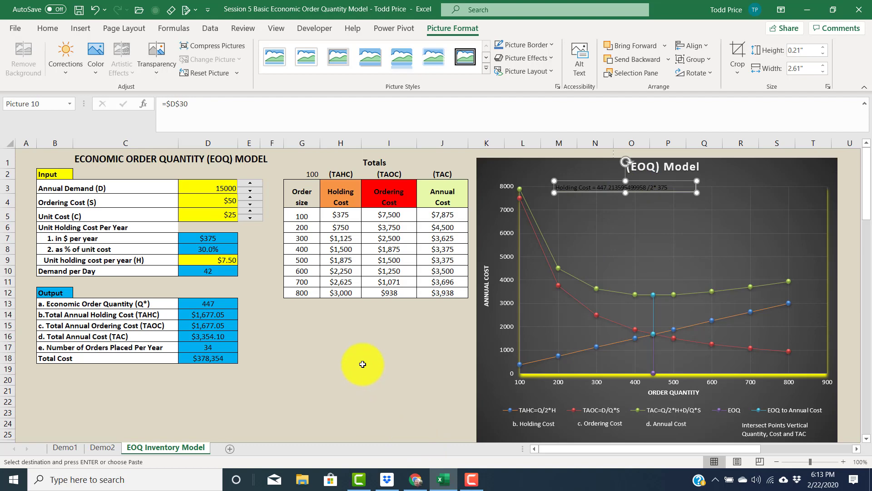
Step: Copy the Ordering Cost text in cell D32 and paste it as a linked picture
scroll(363, 364, down, 4)
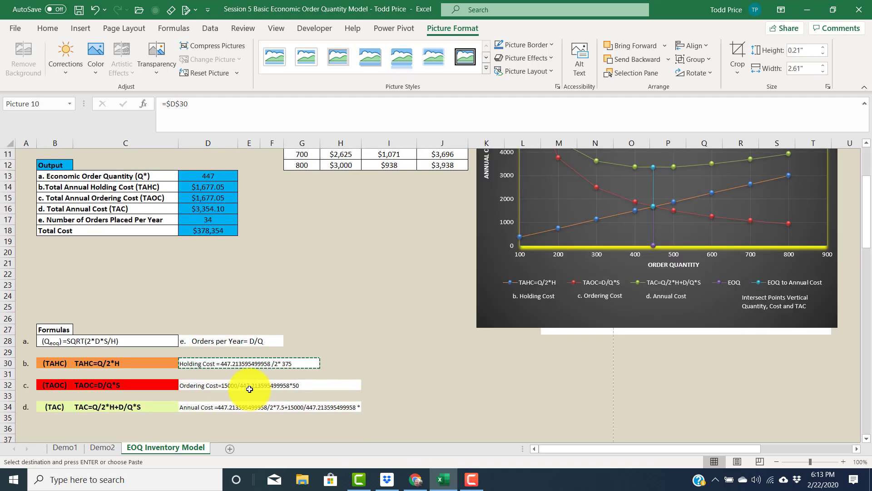
click(458, 395)
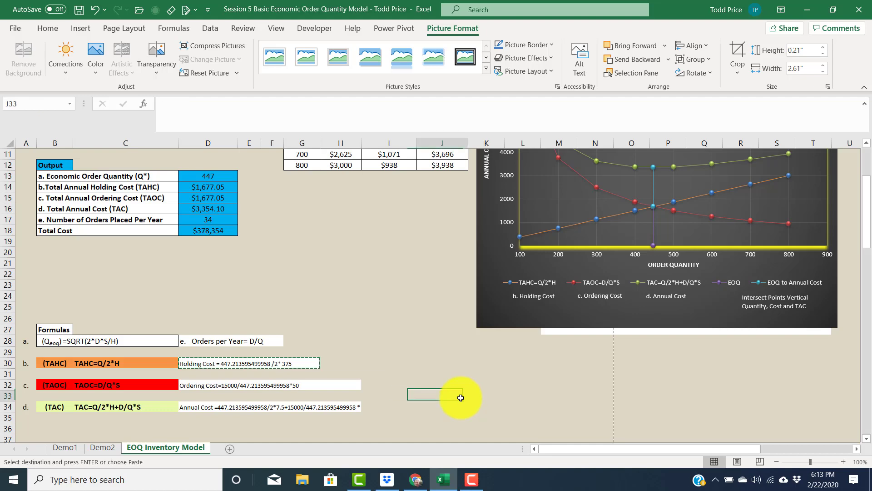
right_click(286, 386)
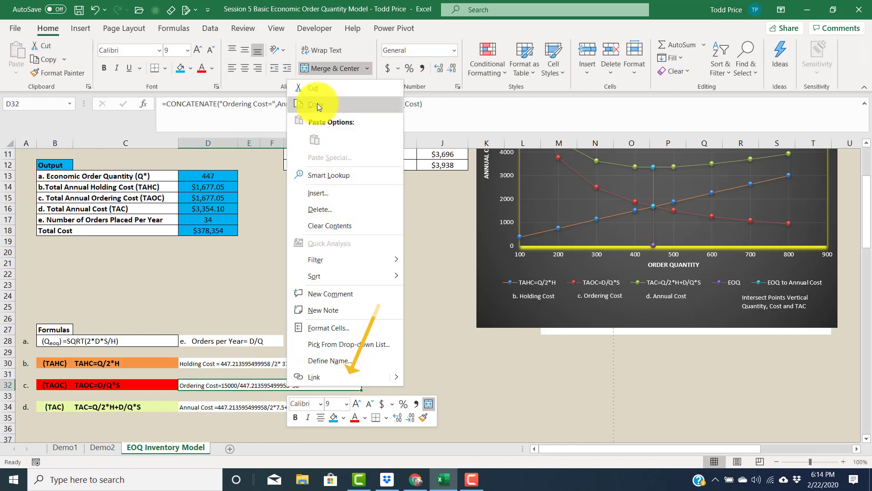
click(318, 104)
click(14, 70)
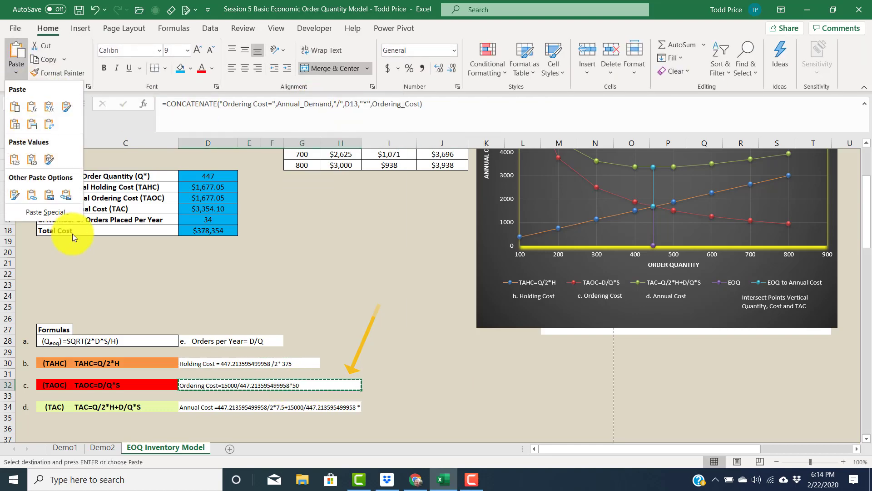
click(65, 195)
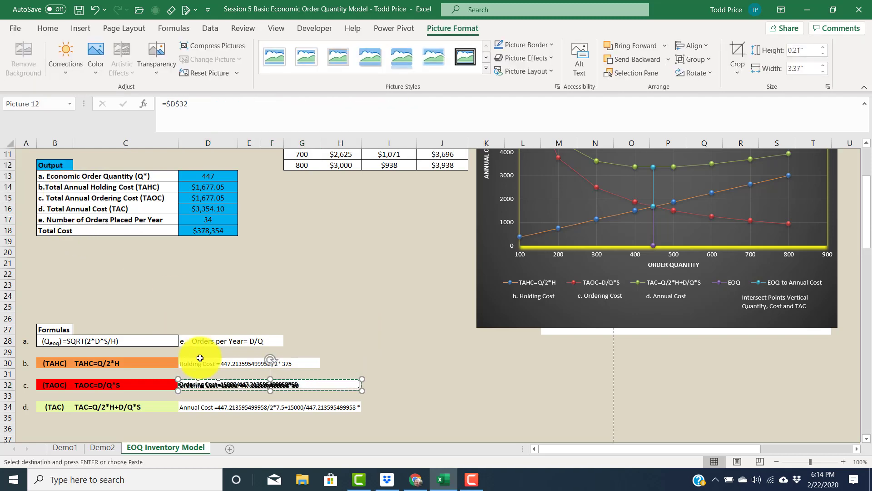
Step: Move the Ordering Cost linked picture onto the chart, below and slightly right of the Holding Cost picture
scroll(378, 255, up, 1)
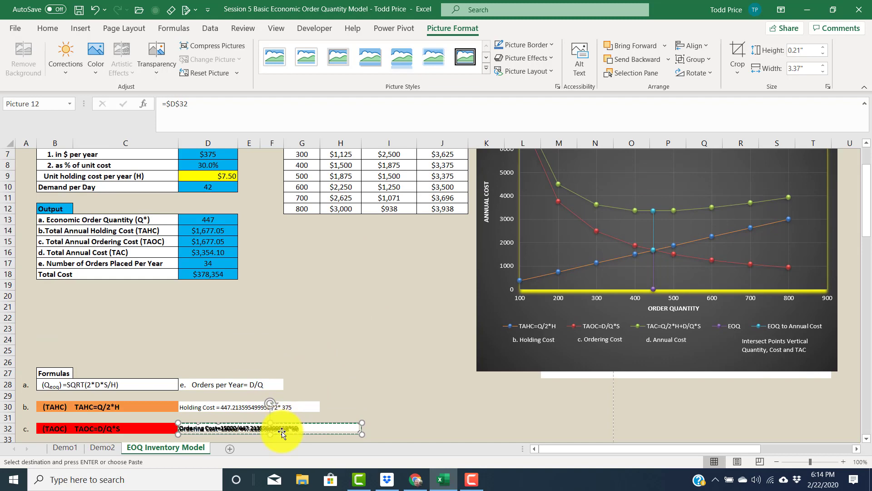
drag(314, 407, 705, 186)
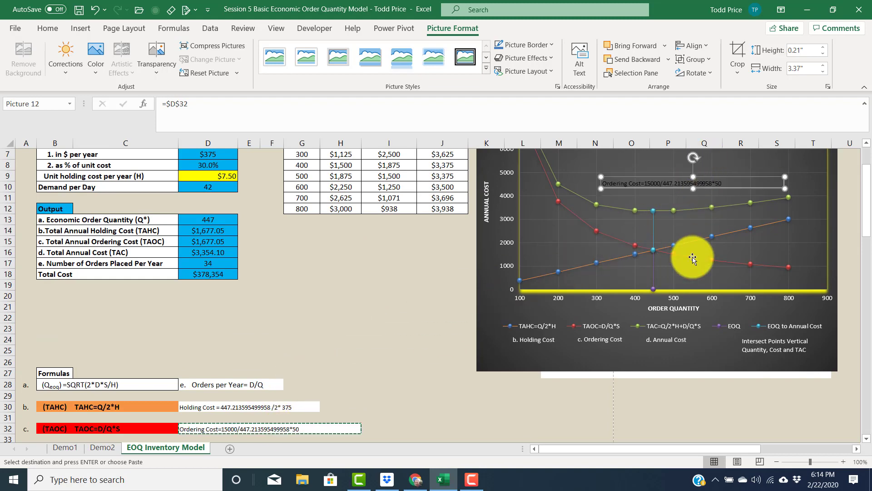
scroll(692, 264, up, 2)
drag(692, 270, 711, 206)
Step: Copy the Annual Cost text in cell D34 and paste it as a linked picture
scroll(376, 377, down, 3)
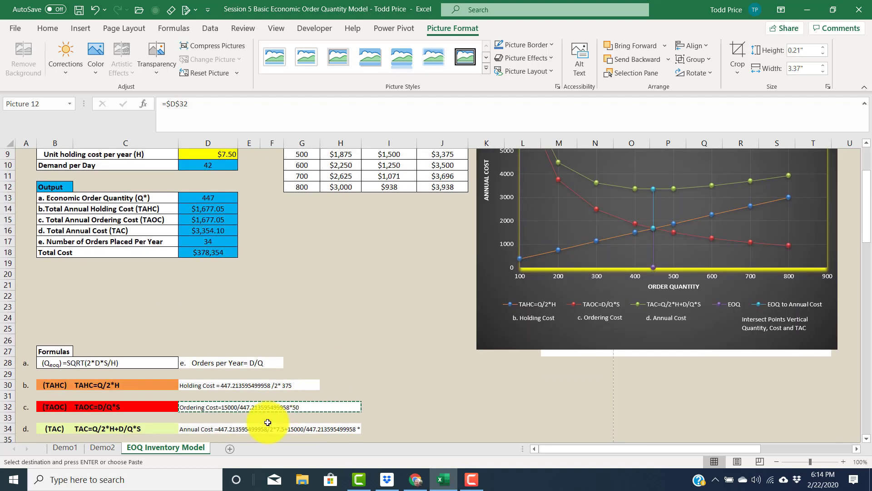
scroll(239, 411, down, 1)
click(419, 363)
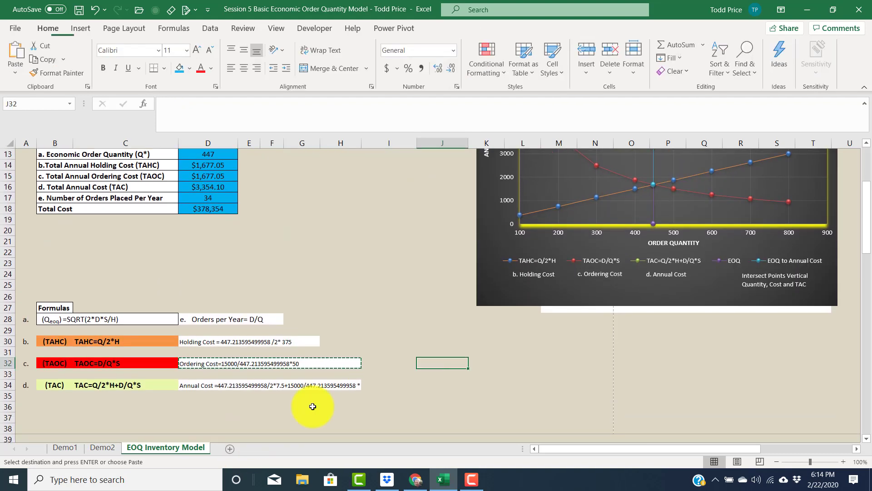
click(244, 387)
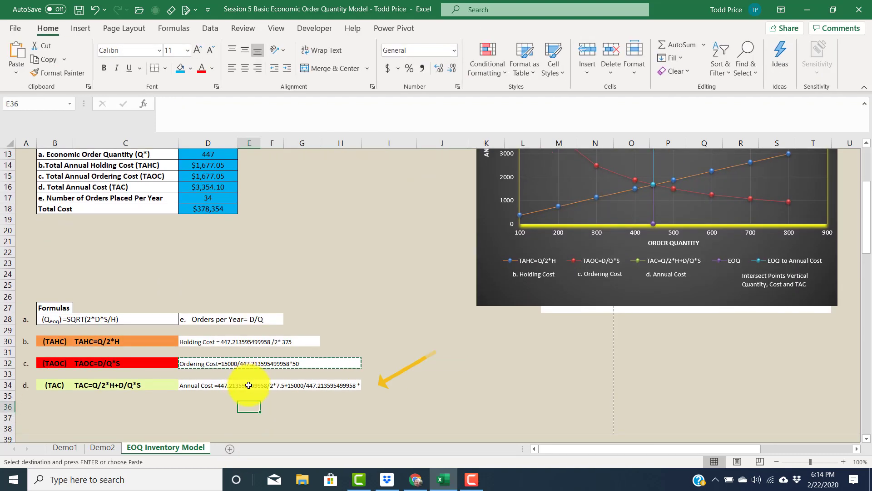
double_click(248, 385)
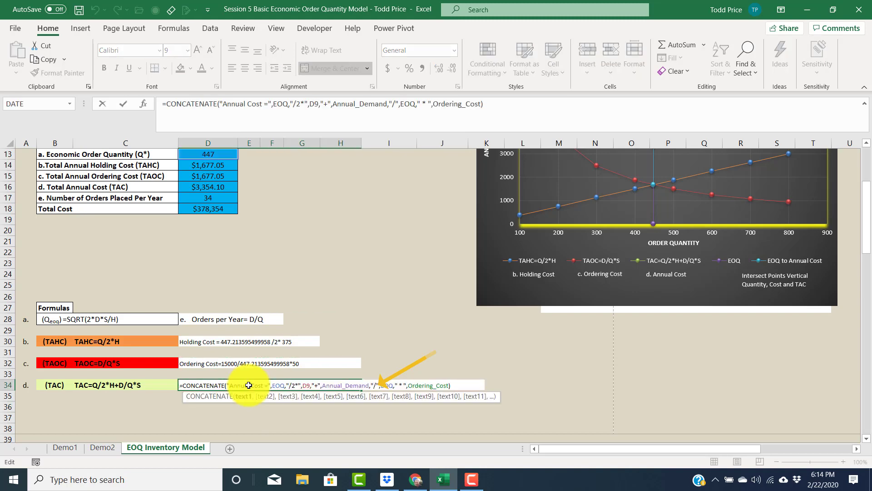
click(376, 289)
right_click(281, 385)
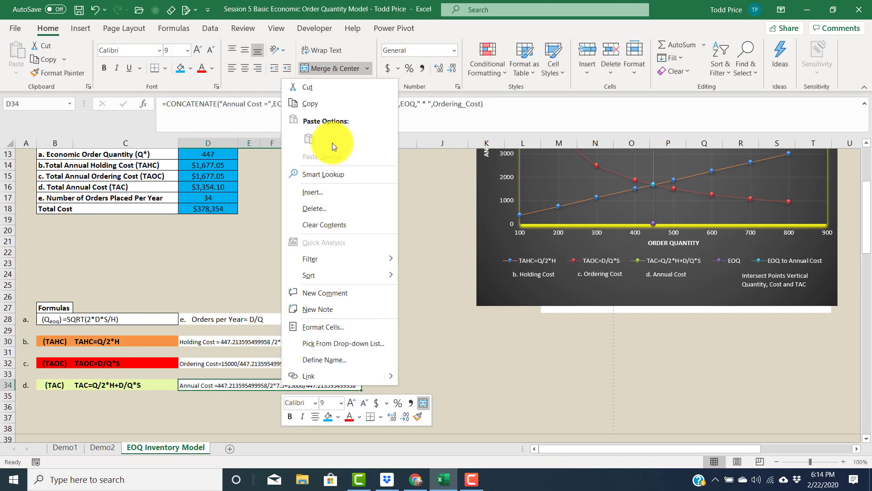
click(315, 103)
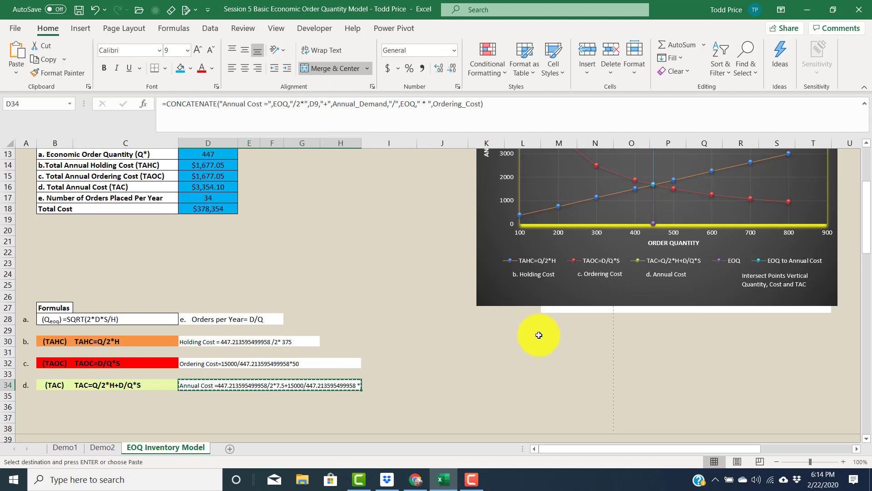
scroll(539, 335, up, 4)
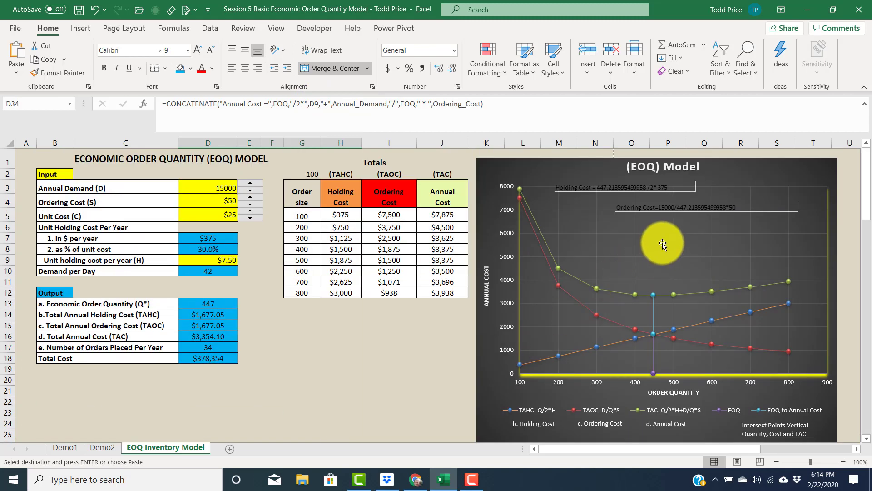
click(18, 72)
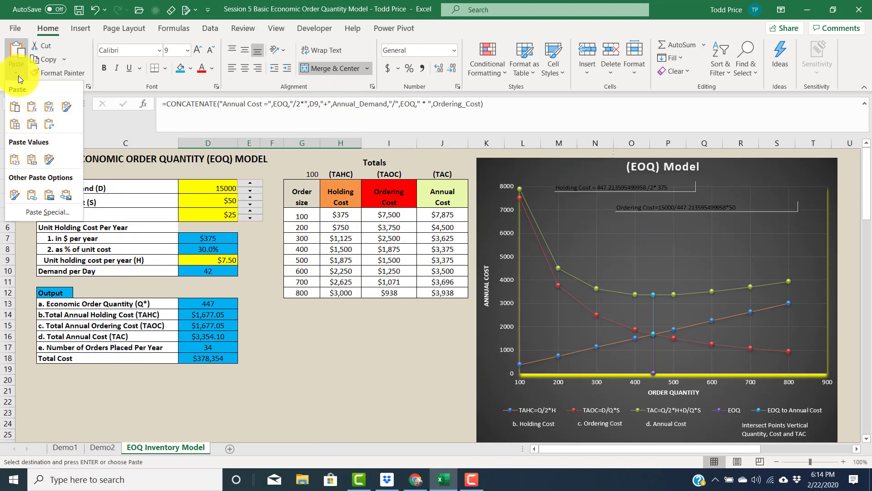
click(64, 193)
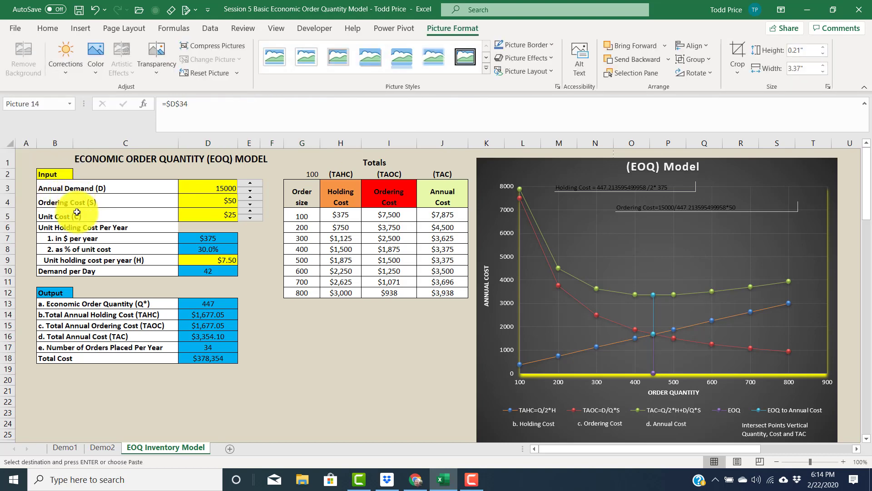
Step: Move the Annual Cost linked picture onto the chart below the Ordering Cost picture, then deselect it
scroll(375, 390, down, 2)
scroll(375, 390, down, 2)
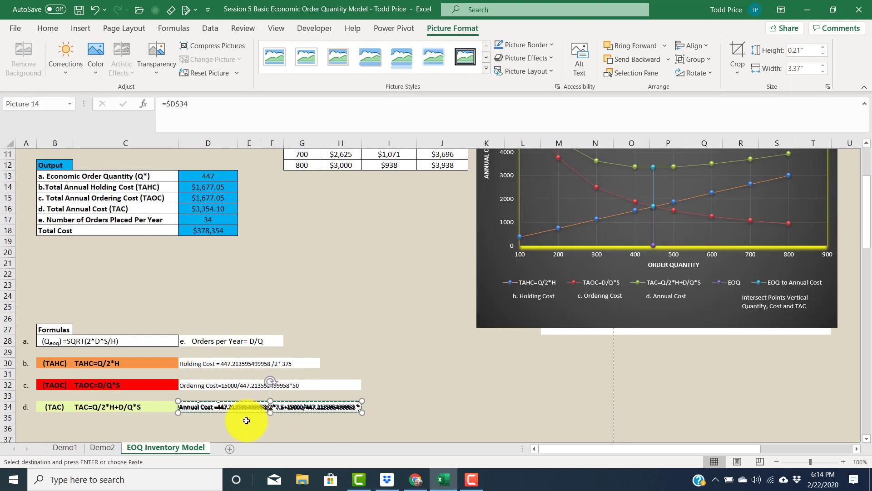
drag(241, 409, 650, 208)
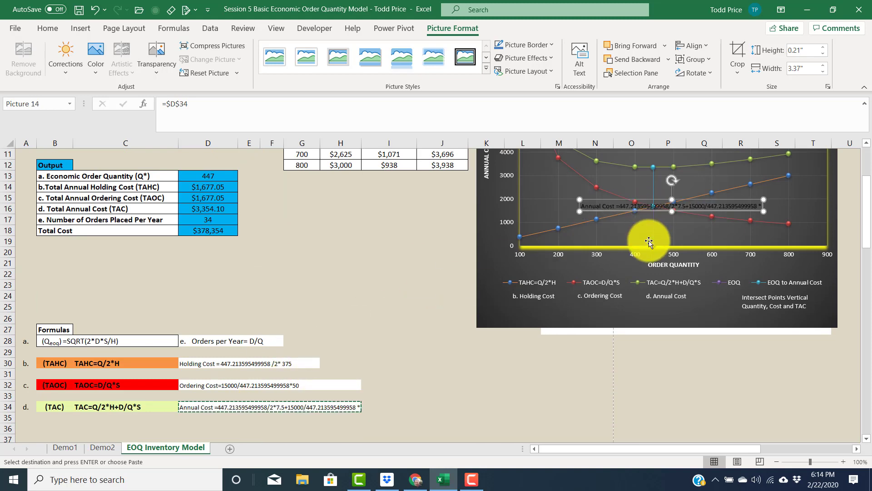
scroll(645, 244, up, 2)
drag(664, 270, 702, 178)
scroll(717, 253, up, 2)
drag(710, 243, 735, 237)
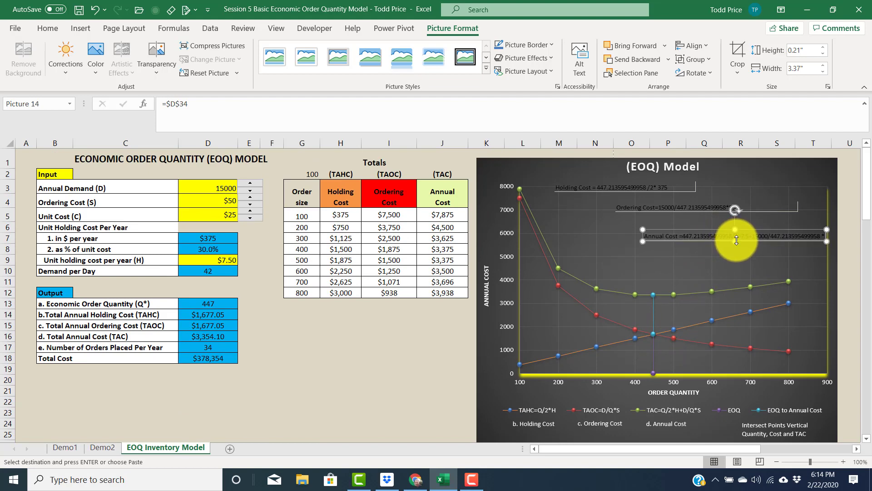
click(333, 393)
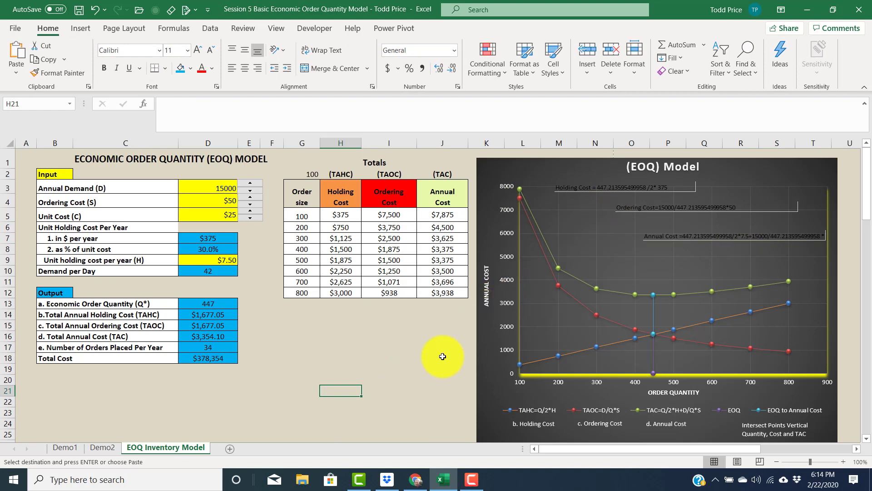
scroll(438, 359, down, 2)
scroll(286, 404, down, 3)
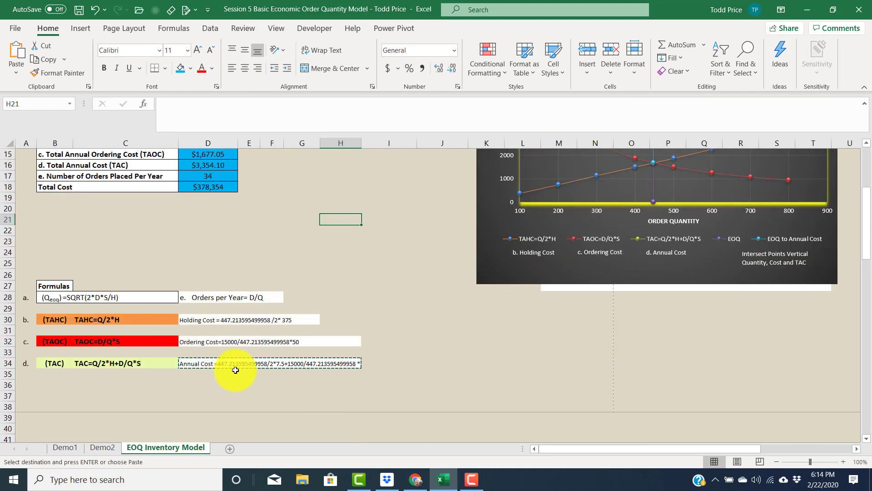
scroll(292, 366, up, 5)
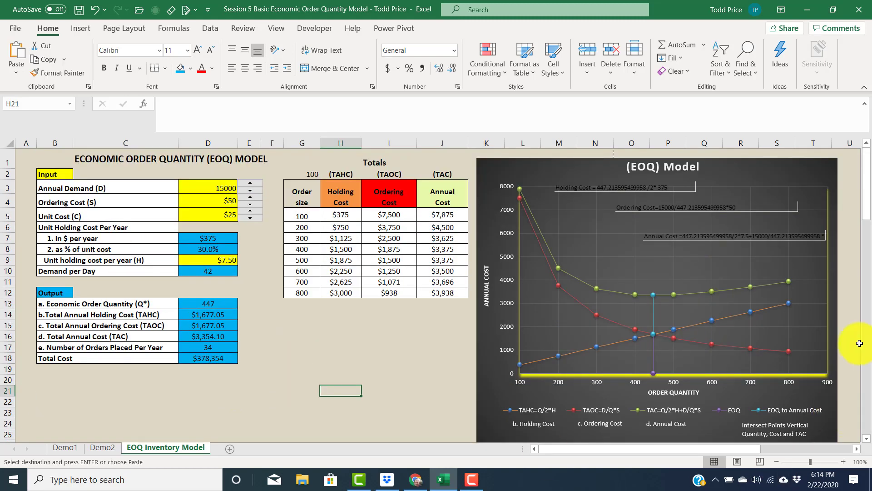
scroll(216, 303, down, 1)
scroll(217, 302, down, 3)
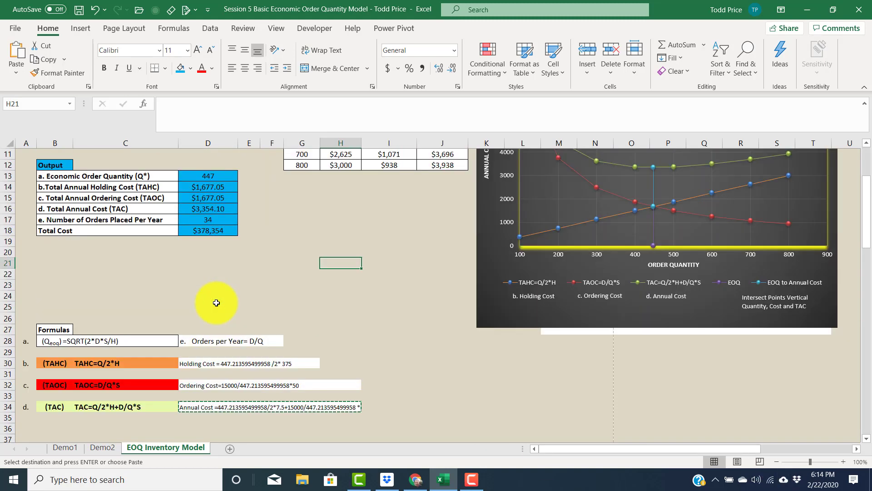
Step: Compare the cost formula texts in rows 28 to 34 with the linked pictures and legend on the EOQ chart
scroll(216, 303, up, 3)
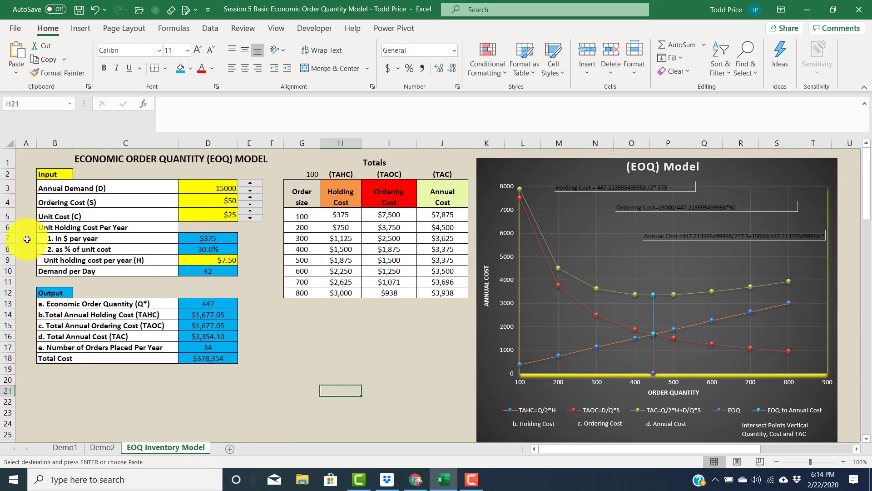
scroll(305, 321, down, 2)
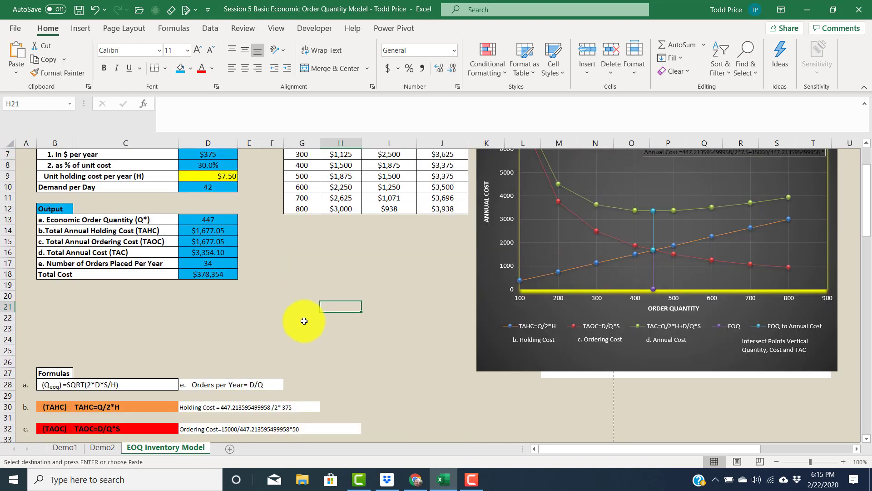
scroll(304, 320, down, 1)
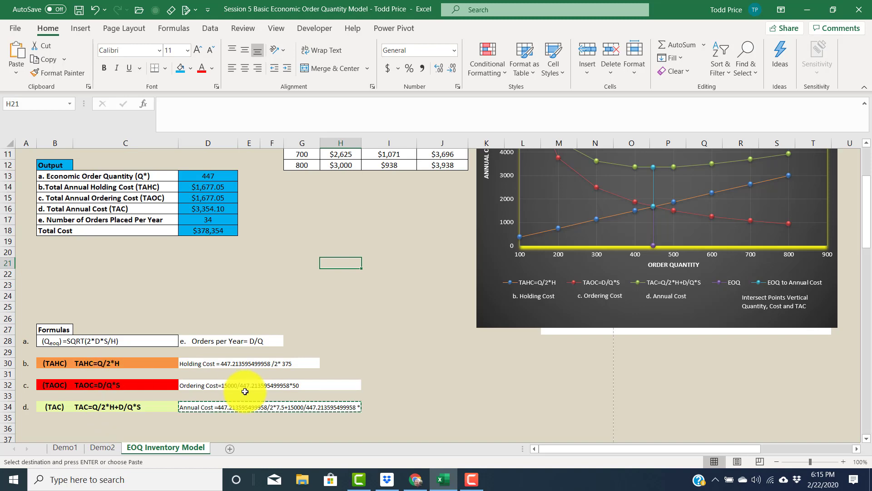
scroll(245, 390, up, 3)
scroll(247, 389, down, 1)
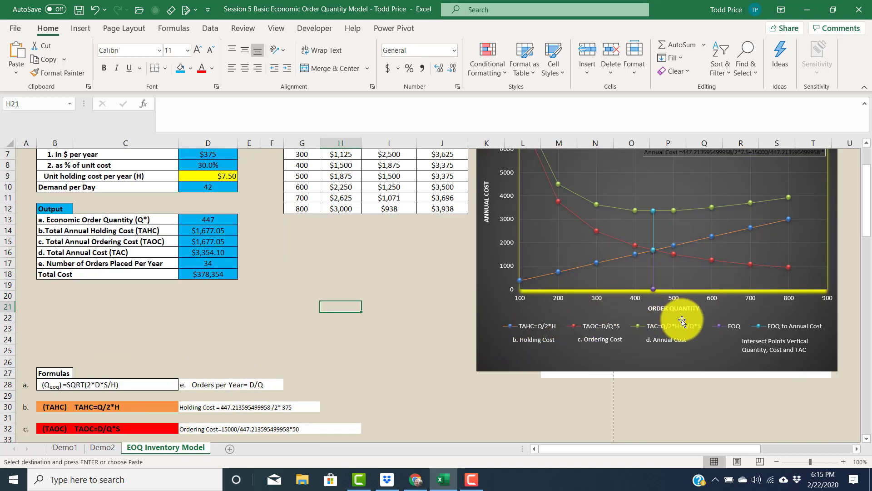
scroll(447, 400, up, 1)
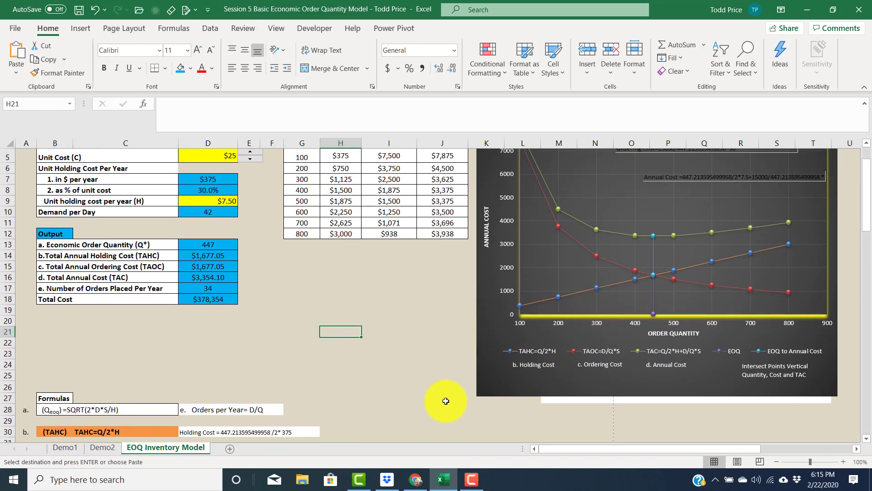
scroll(447, 400, up, 2)
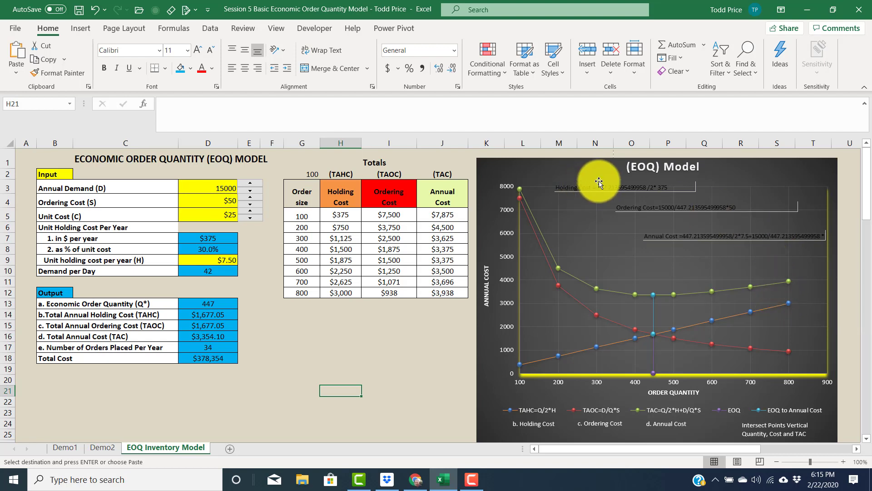
Step: Recolor the Holding Cost linked picture on the chart with the light orange variation
click(612, 187)
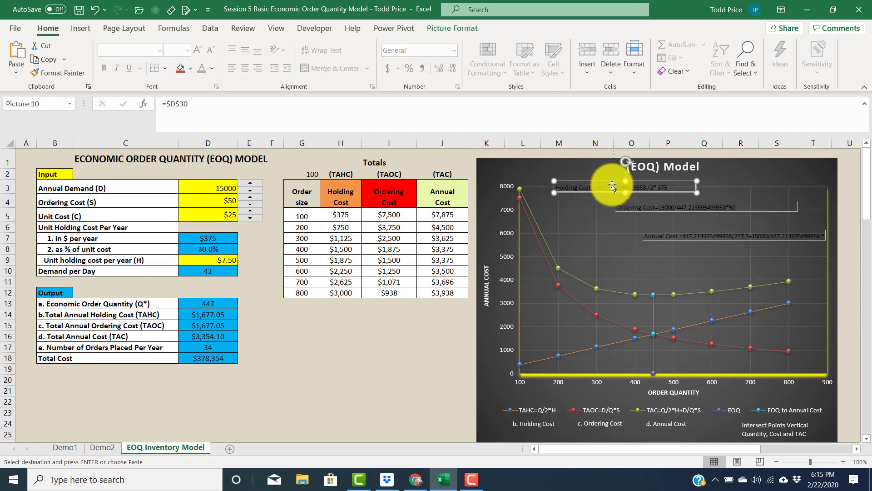
right_click(612, 186)
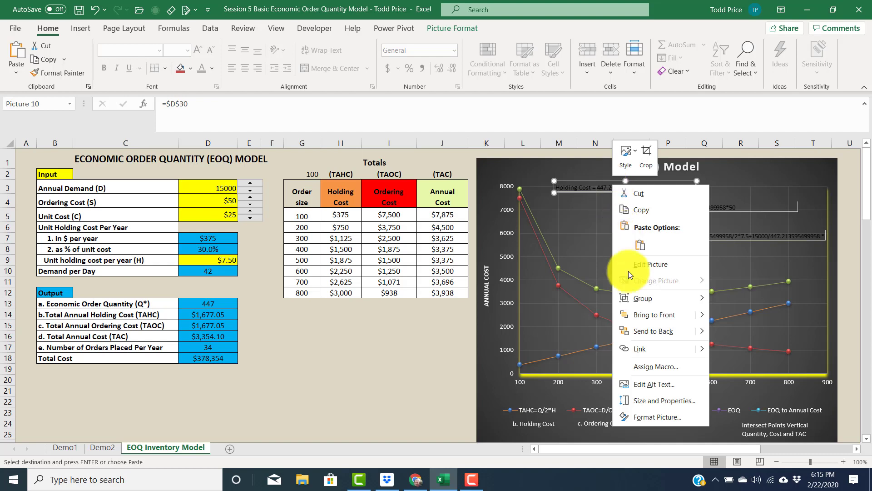
click(661, 418)
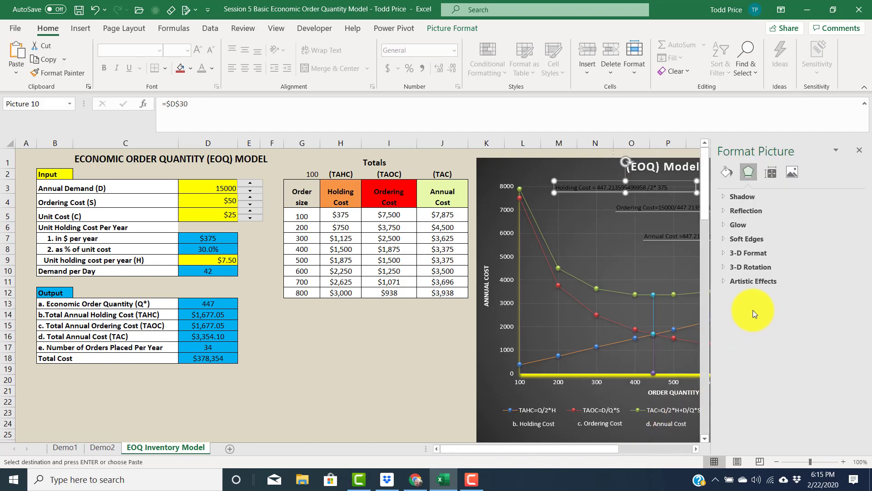
click(793, 172)
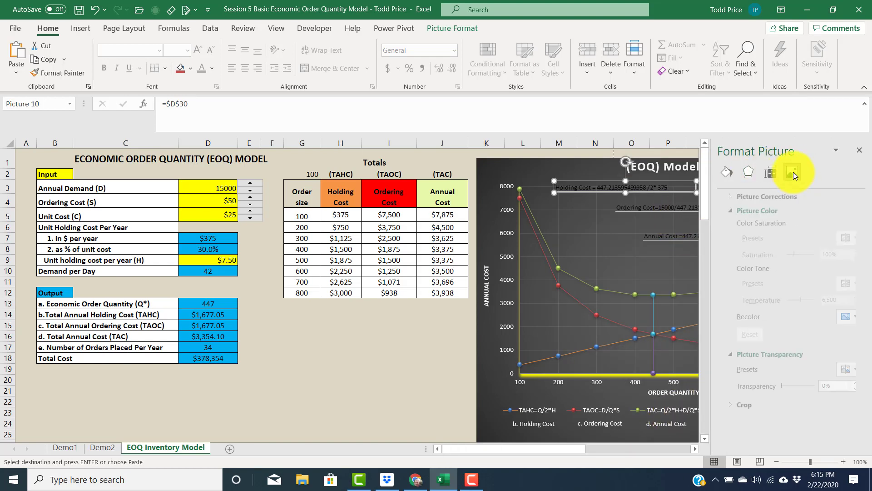
click(840, 316)
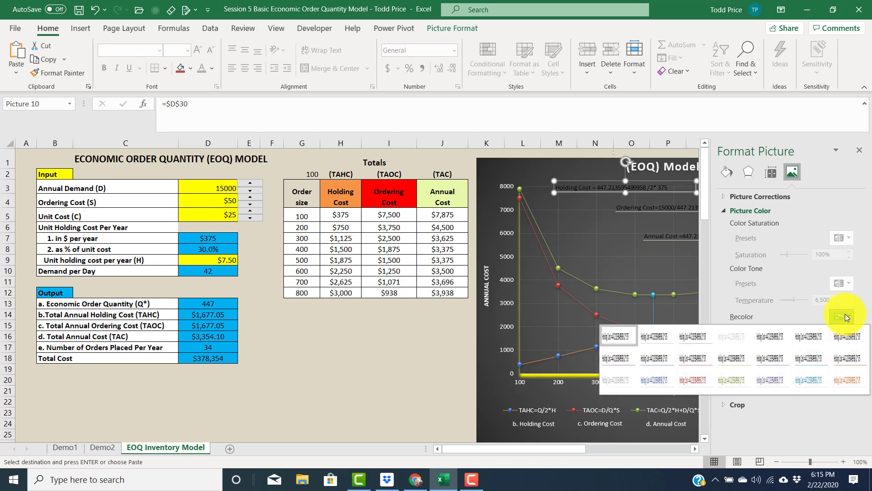
click(846, 380)
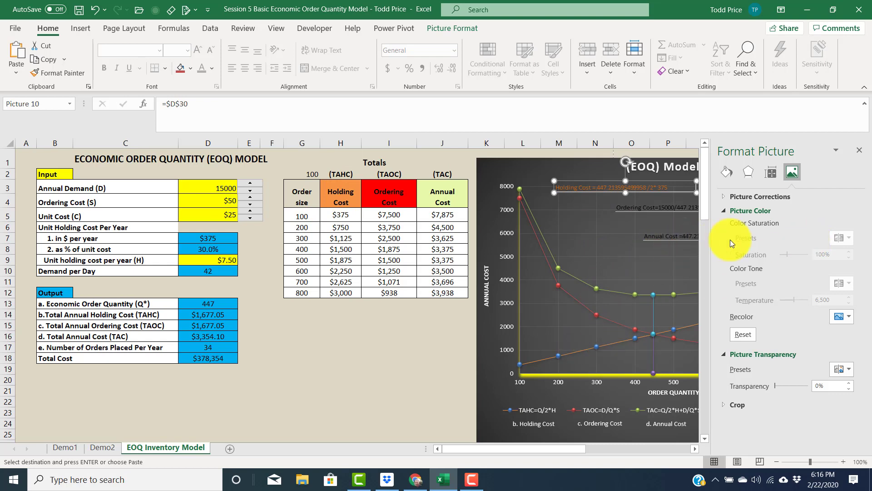
Step: Recolor the Ordering Cost linked picture with the light red variation and set its picture transparency to 30%
click(637, 210)
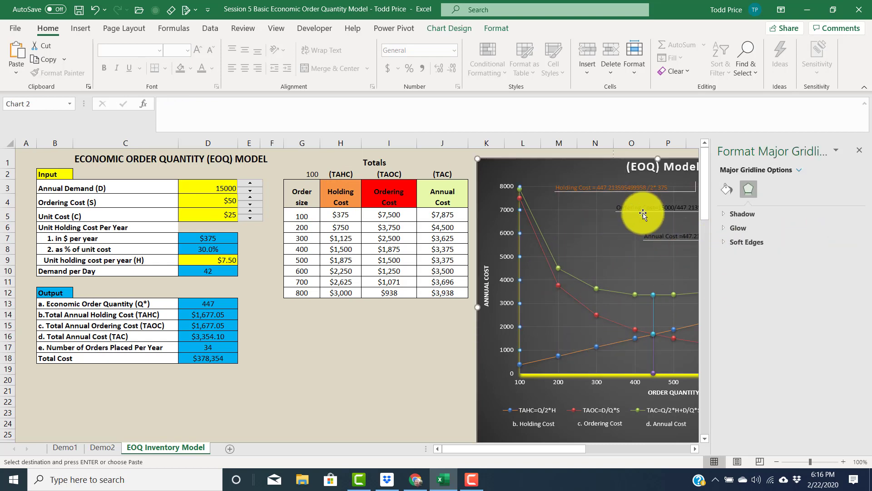
click(645, 211)
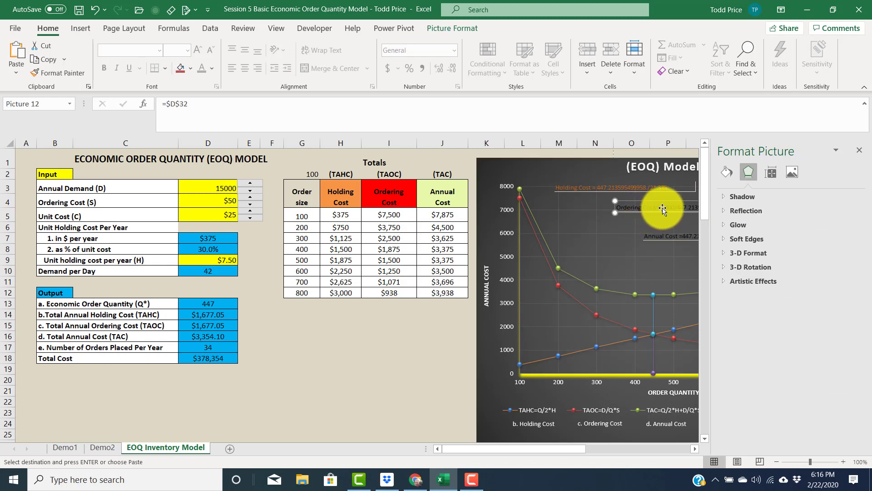
click(793, 171)
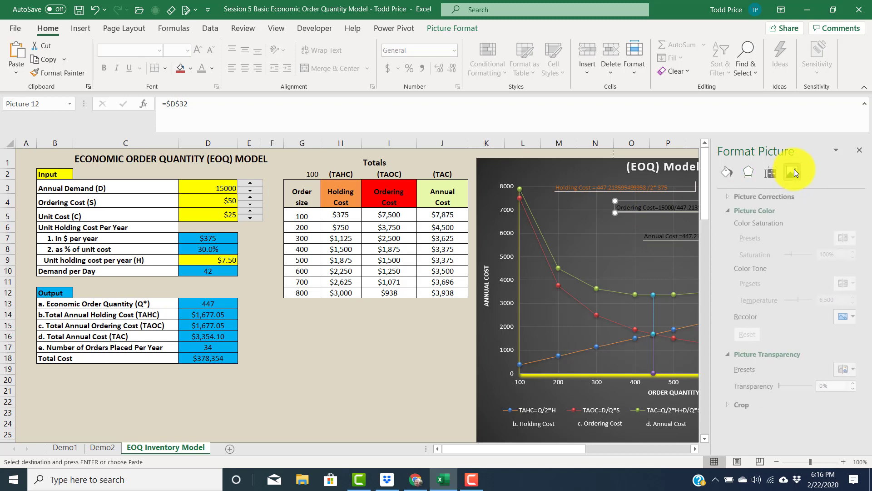
click(848, 319)
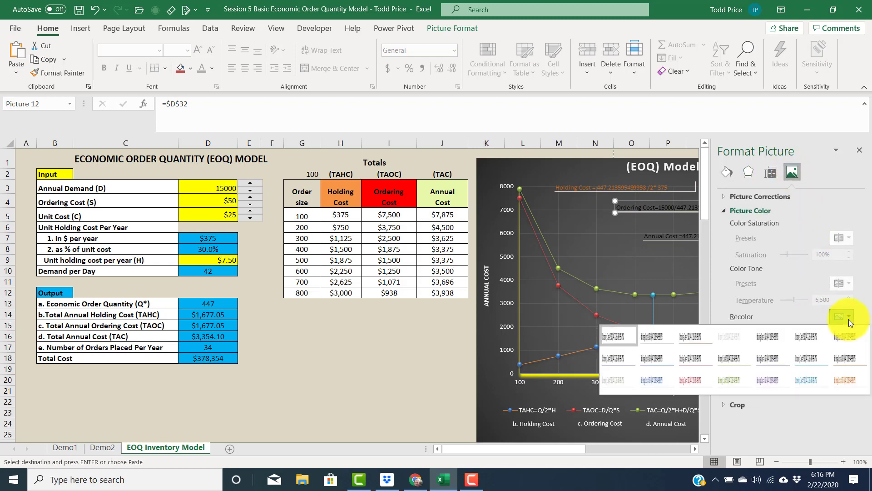
click(694, 380)
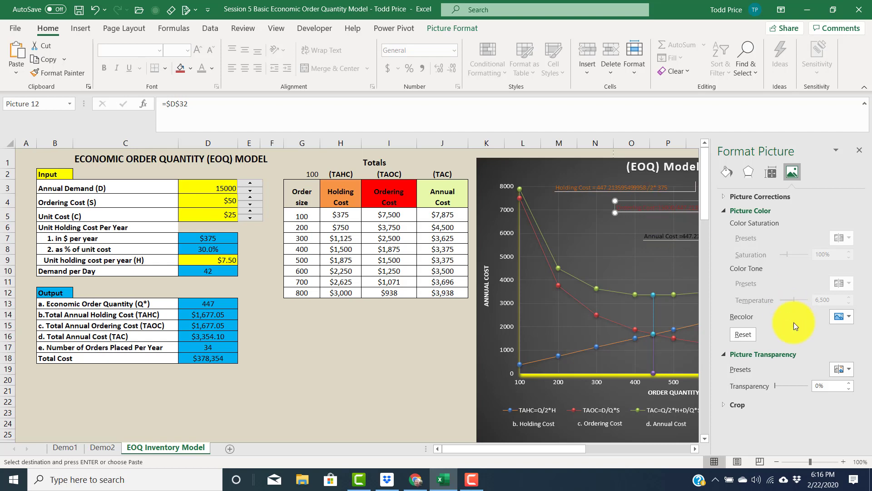
click(850, 370)
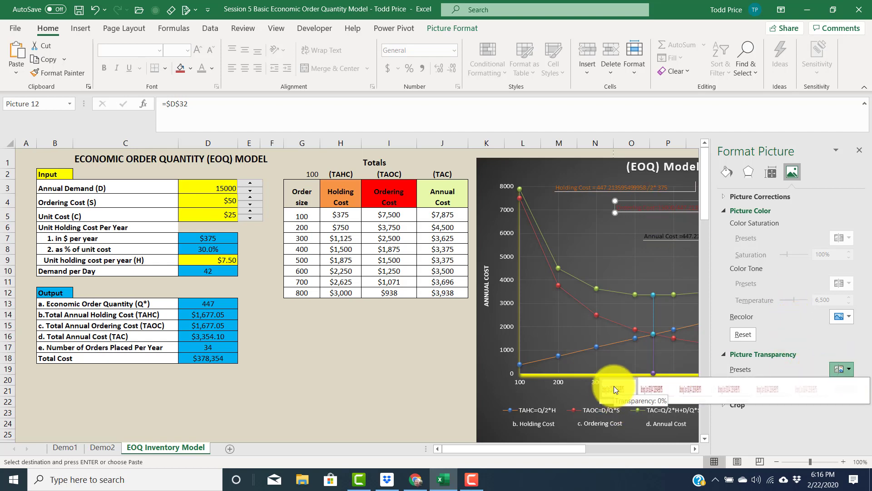
click(684, 386)
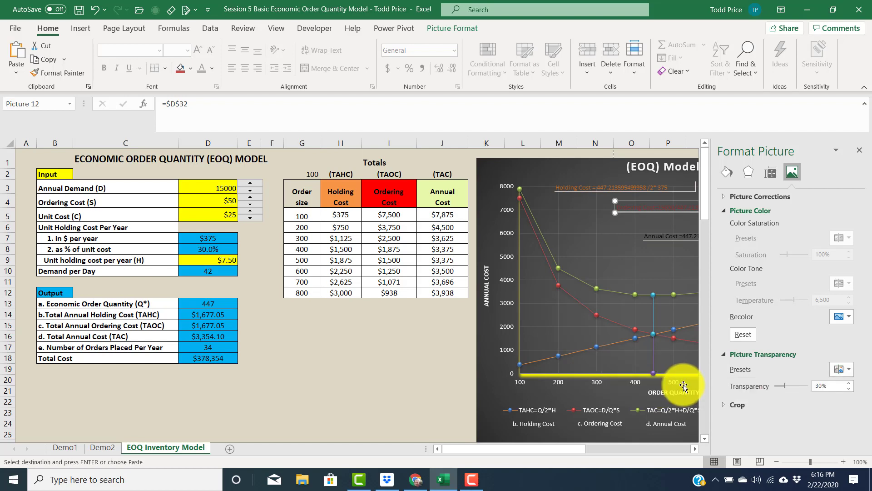
Step: Recolor the Annual Cost linked picture with the light green variation and close the picture formatting settings
click(668, 241)
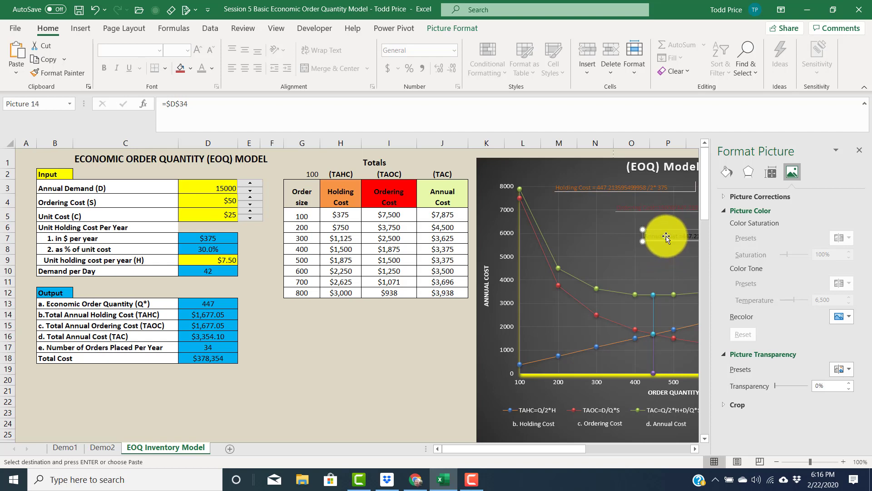
click(850, 318)
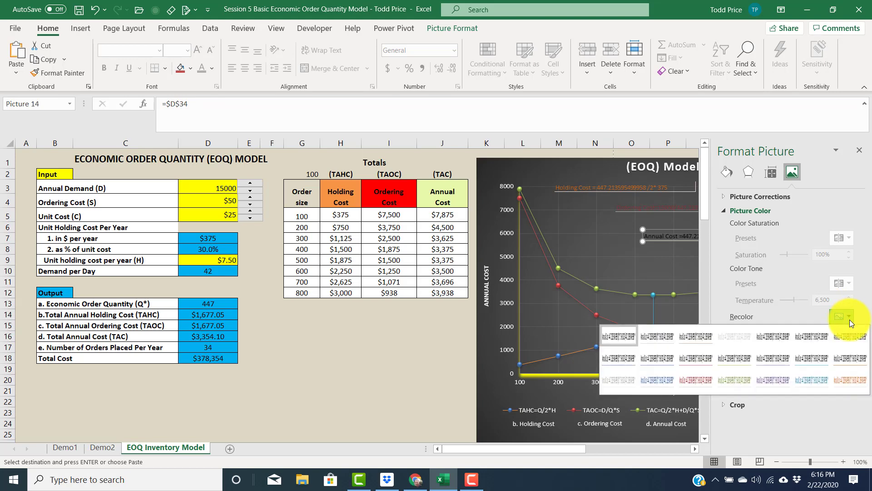
click(735, 381)
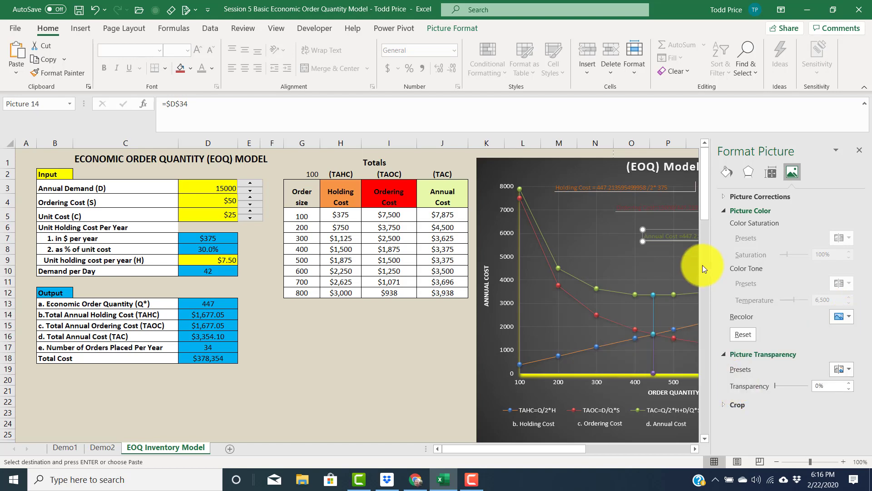
click(861, 152)
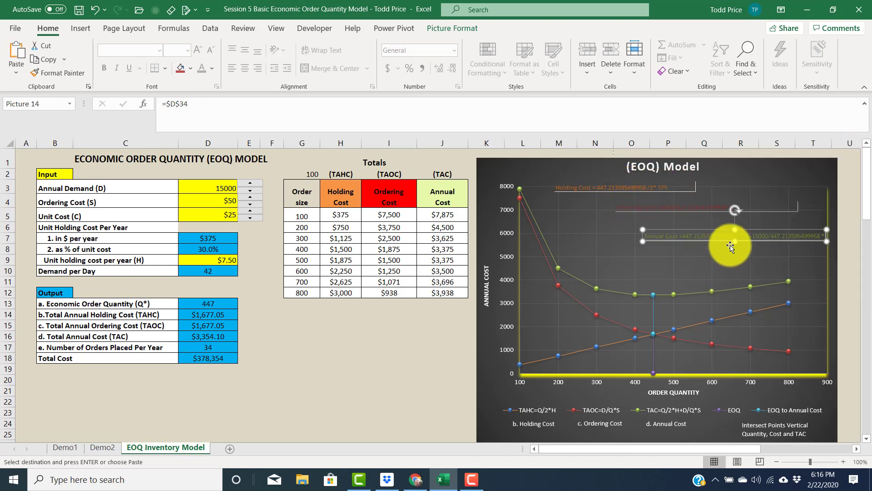
Step: Examine the total annual cost curve on the chart and its data point at order quantity 500
click(717, 271)
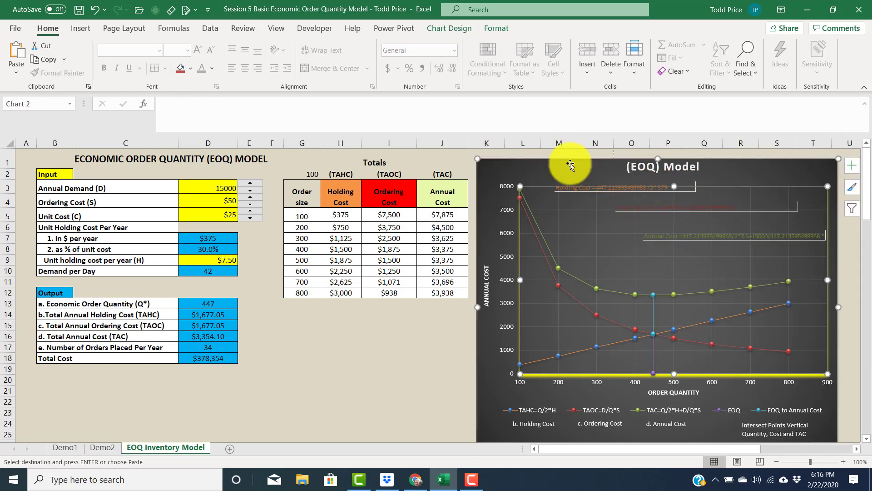
click(665, 294)
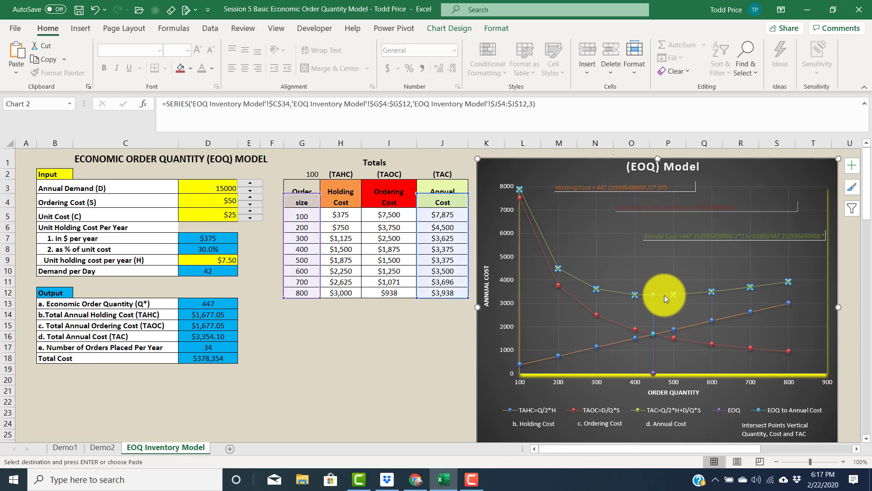
click(665, 294)
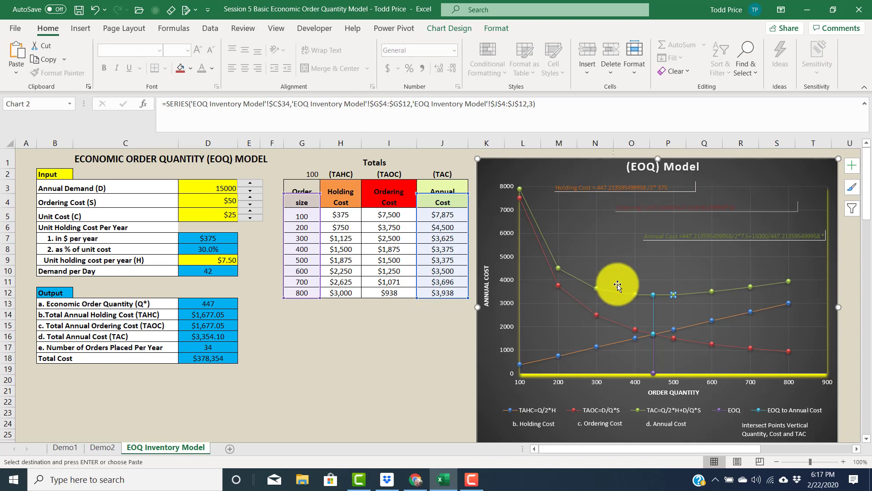
Step: Apply an orange 18 pt glow preset to the Holding Cost linked picture
click(631, 187)
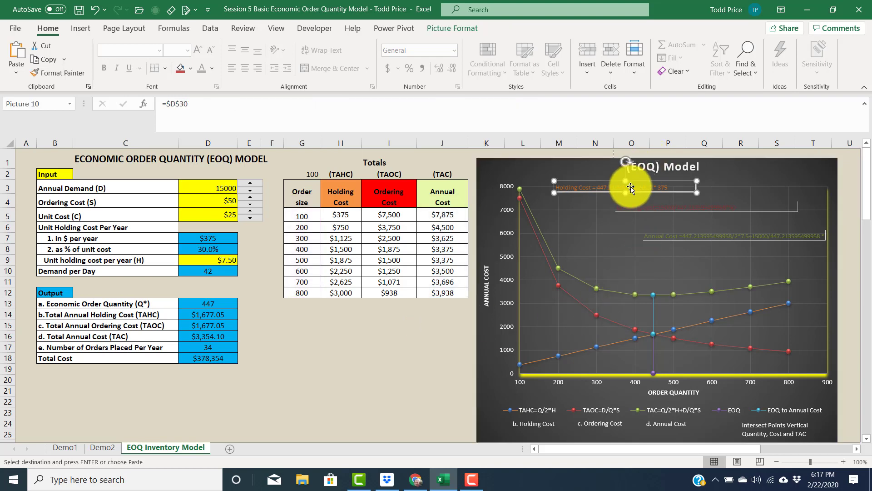
right_click(630, 188)
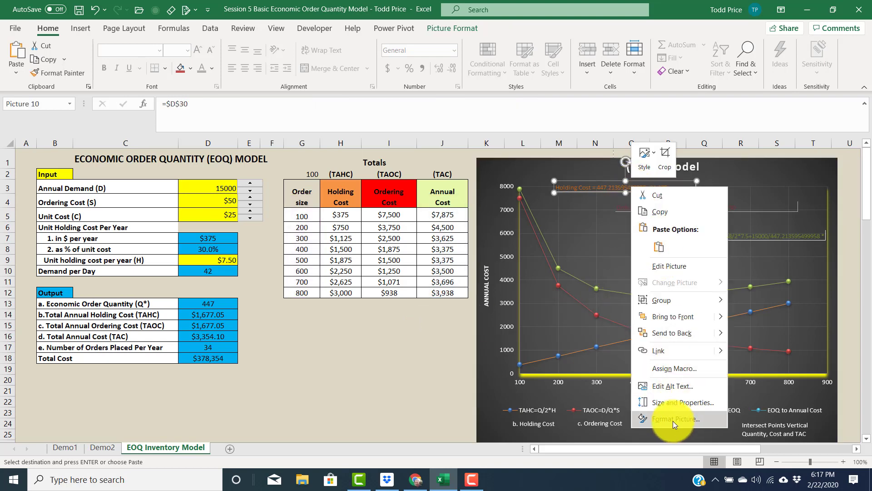
click(673, 420)
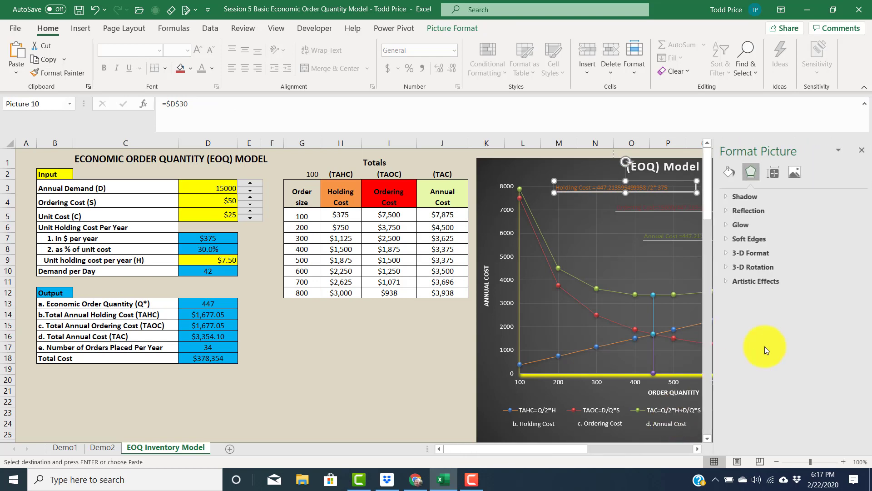
click(743, 224)
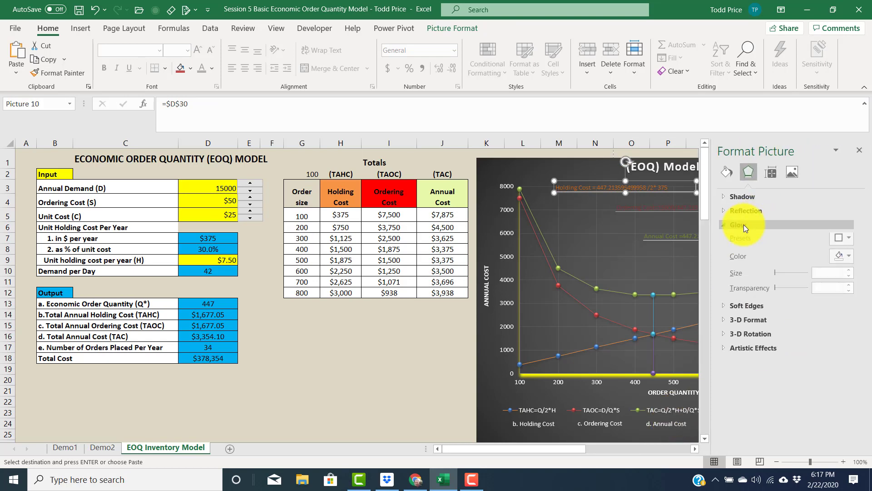
click(850, 241)
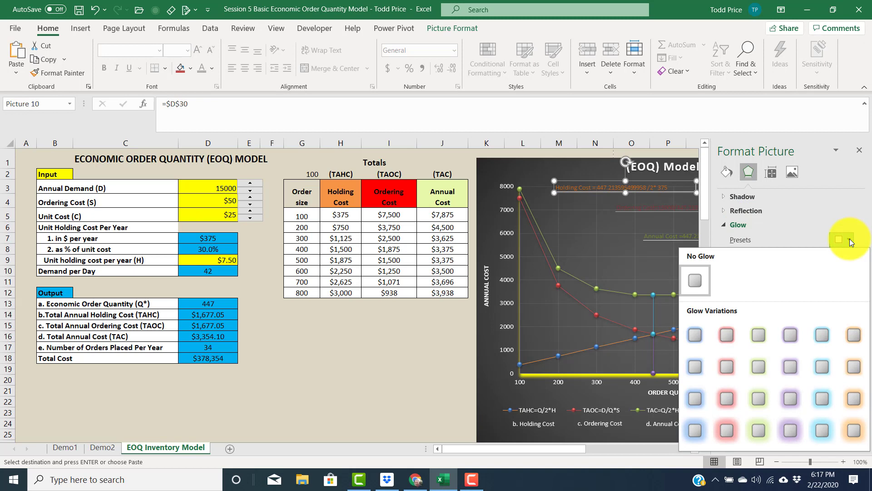
click(855, 430)
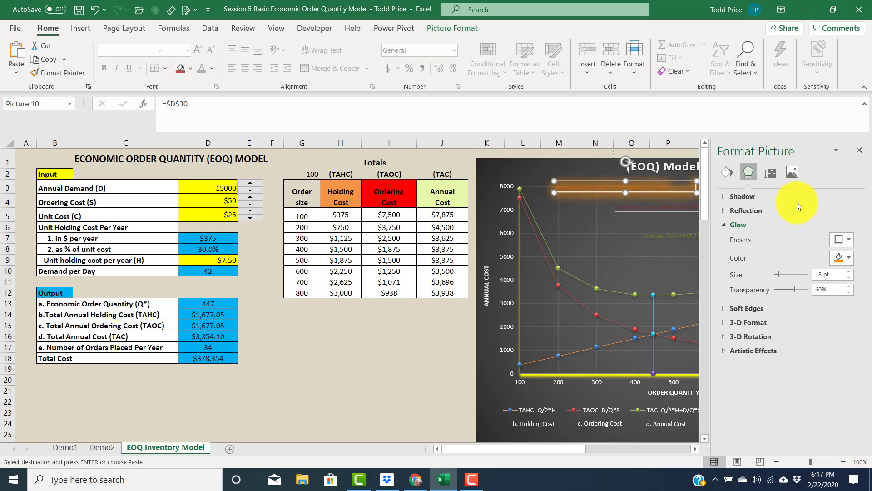
Step: Check the Holding Cost picture's fill and line settings and its source cell D30, and bring the whole EOQ chart into view
click(724, 168)
double_click(578, 190)
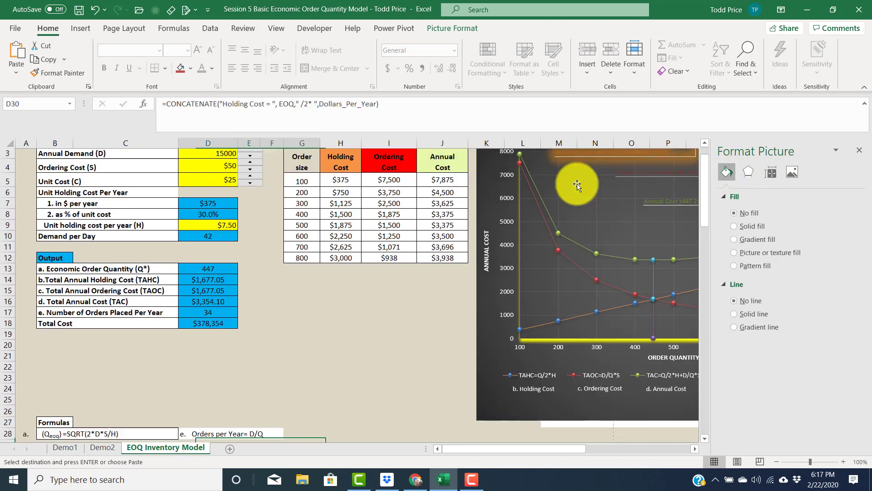
scroll(565, 234, up, 2)
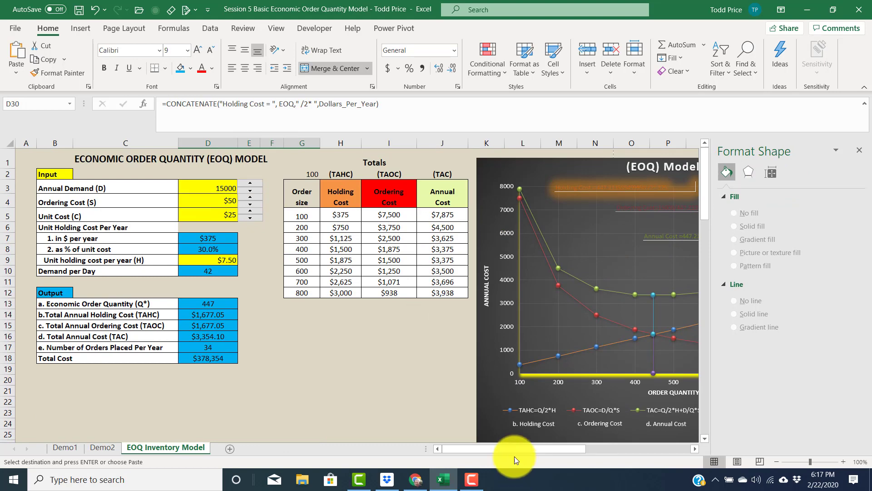
drag(514, 447, 574, 449)
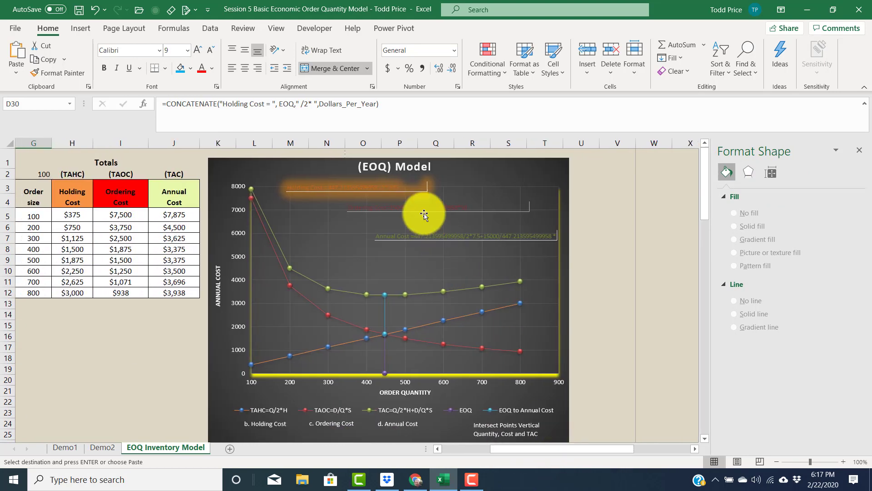
Step: Remove the orange recoloring from the Holding Cost linked picture by applying the No Recolor option
click(336, 191)
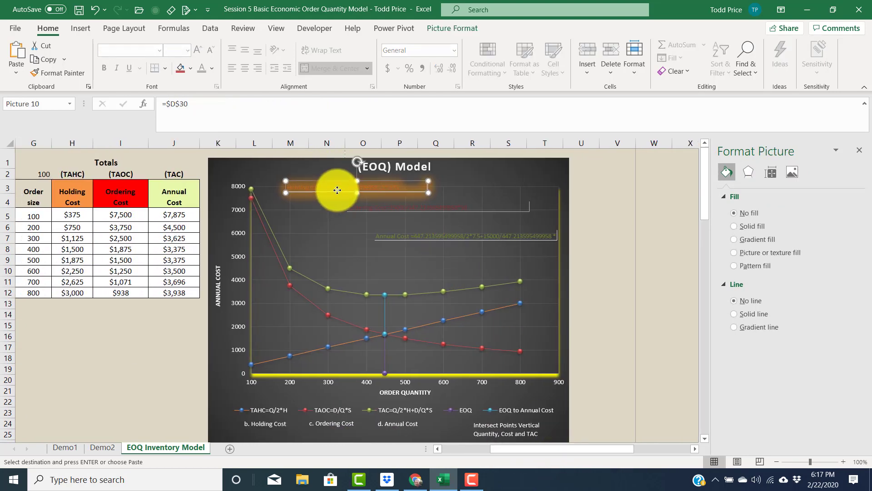
click(793, 180)
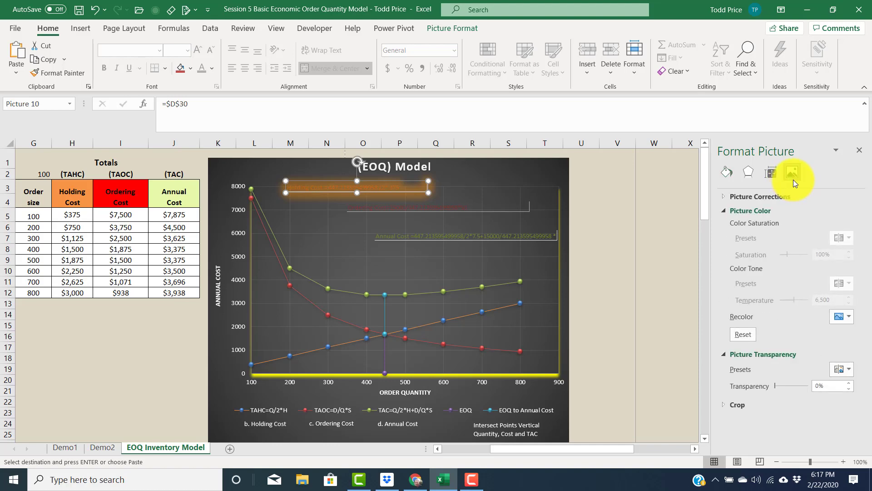
click(849, 318)
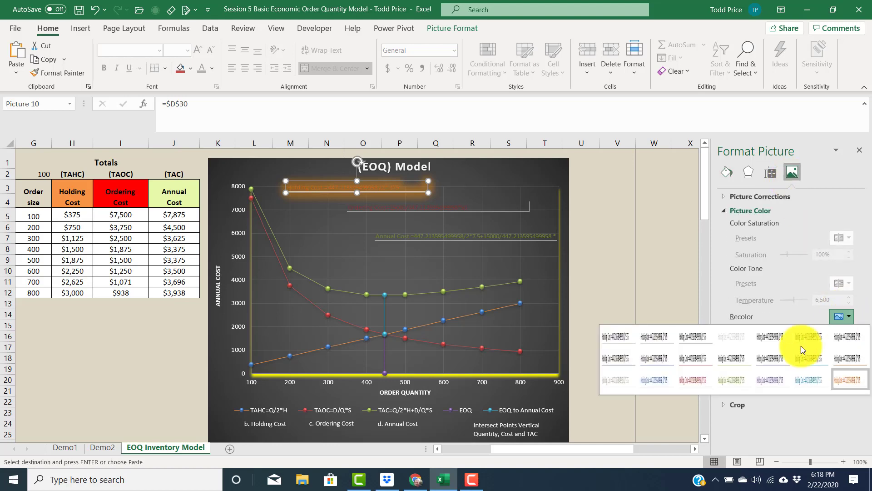
click(618, 338)
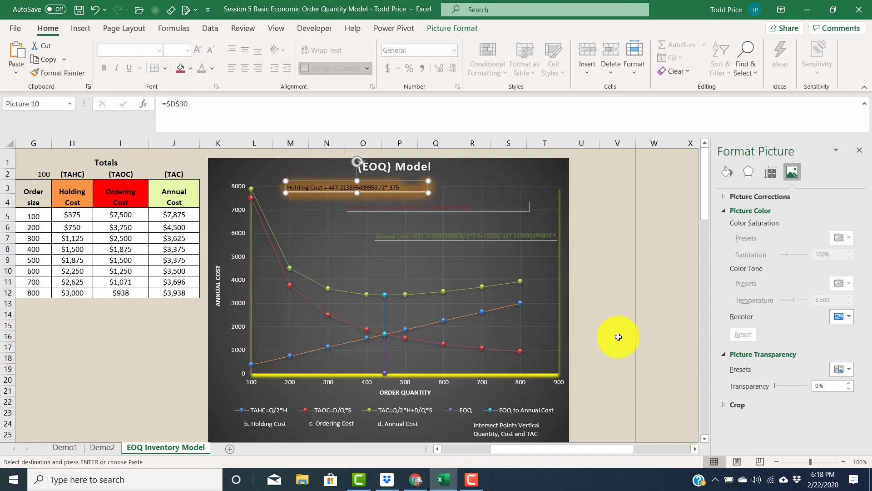
Step: Give the Ordering Cost linked picture a glow in a light red theme color
click(431, 207)
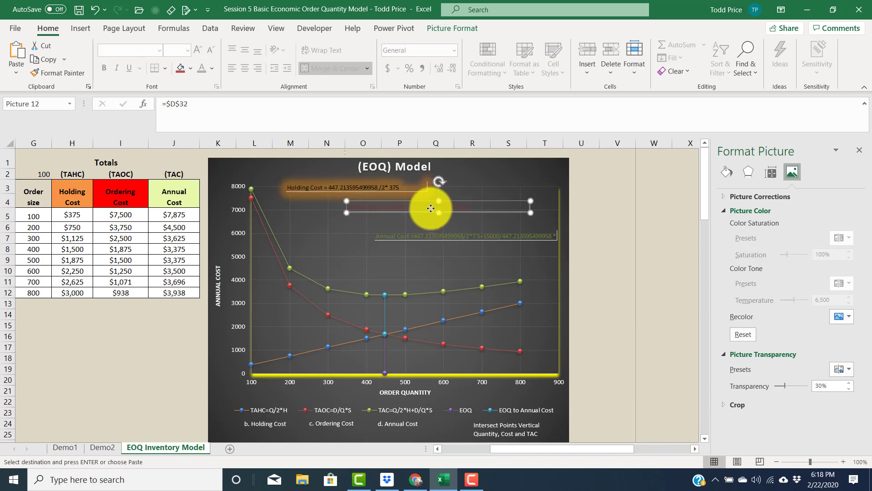
right_click(433, 209)
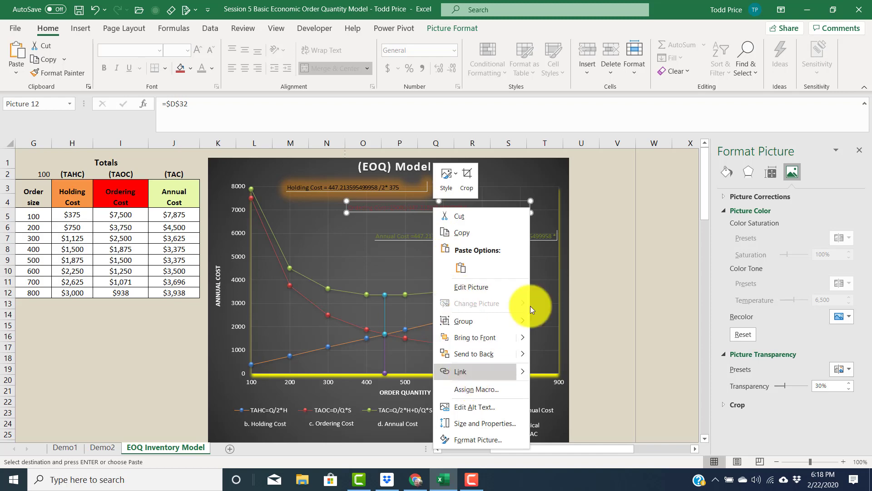
click(727, 169)
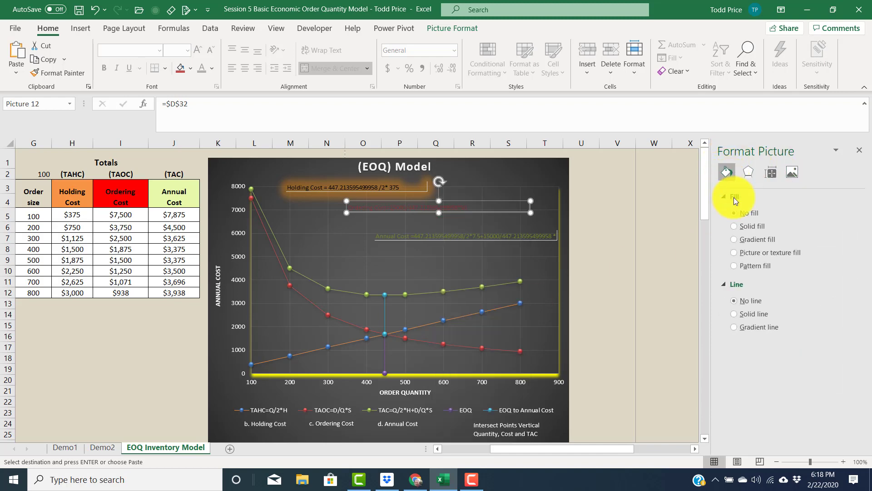
click(795, 171)
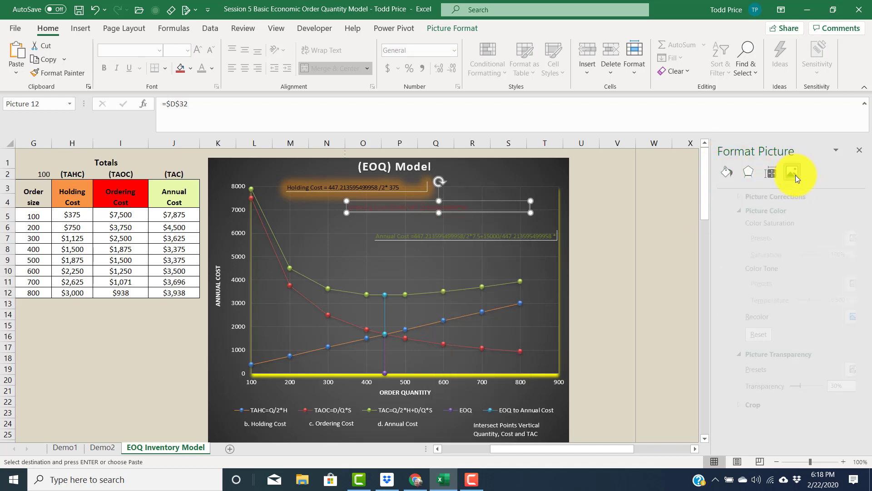
click(723, 172)
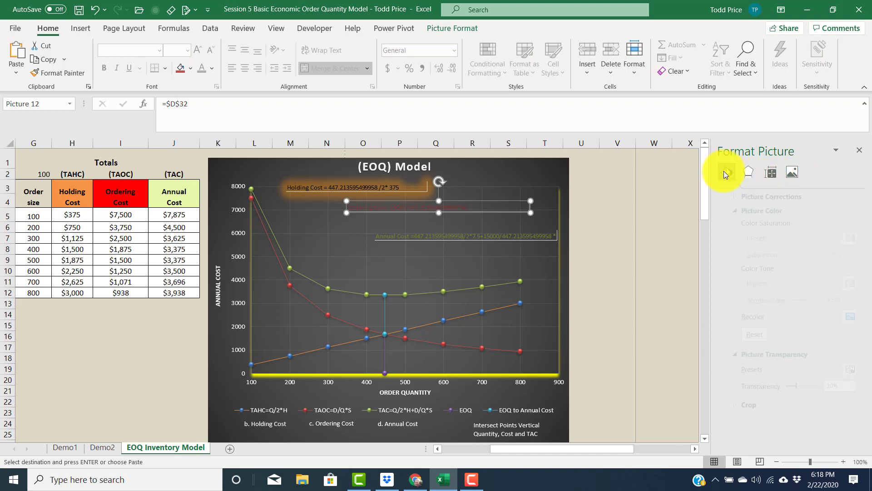
click(750, 174)
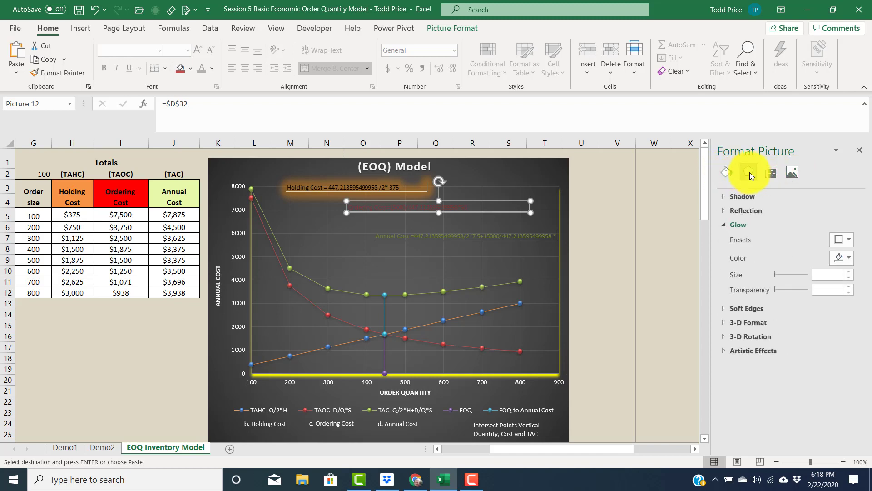
click(847, 257)
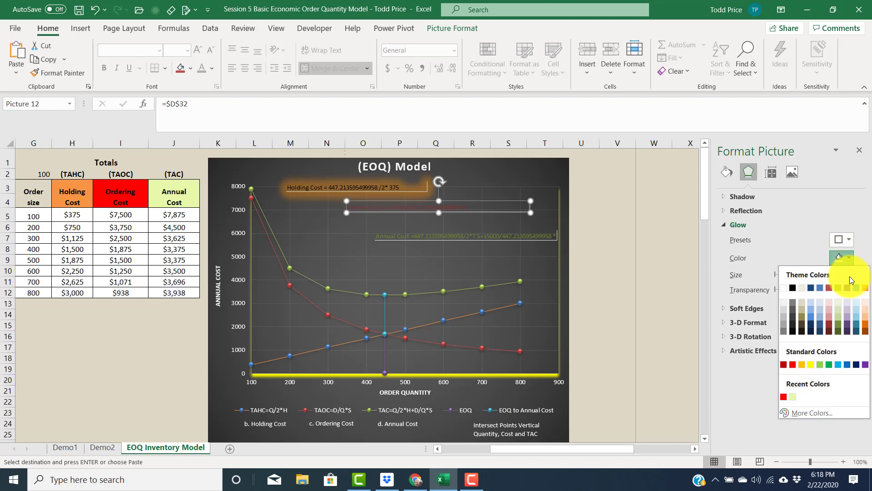
click(829, 309)
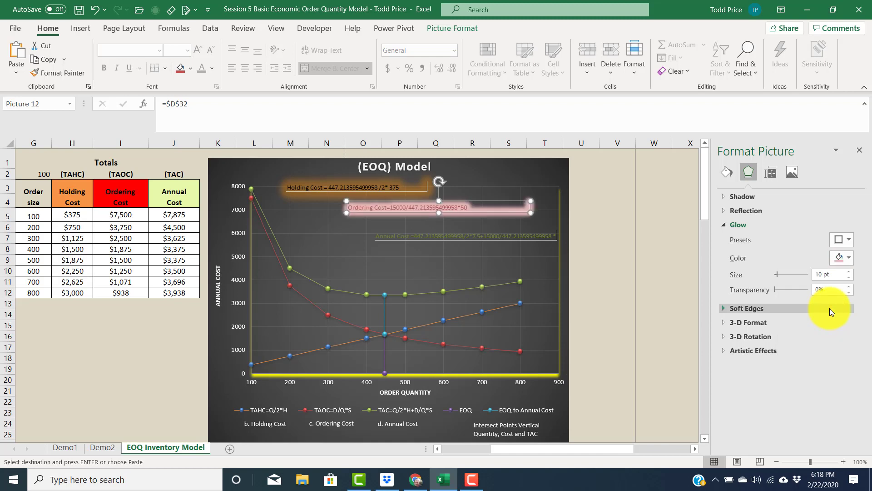
Step: Give the Annual Cost linked picture a glow in the standard light green color and deselect it
click(496, 236)
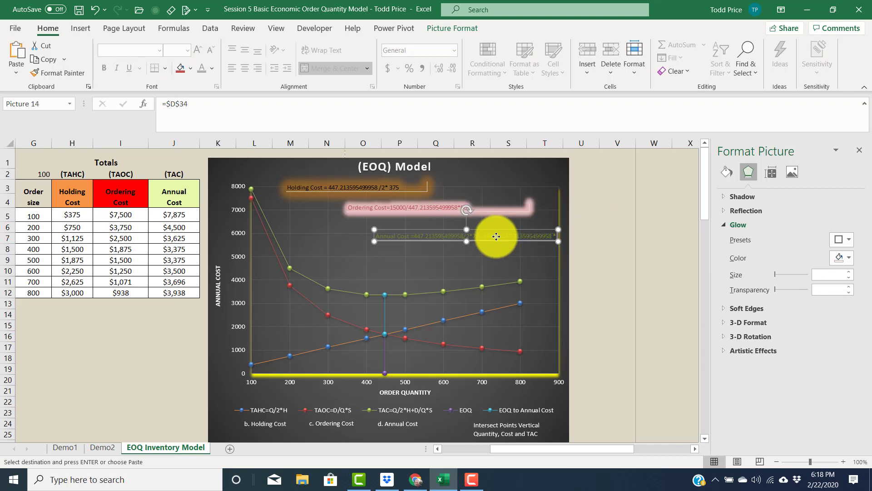
right_click(496, 237)
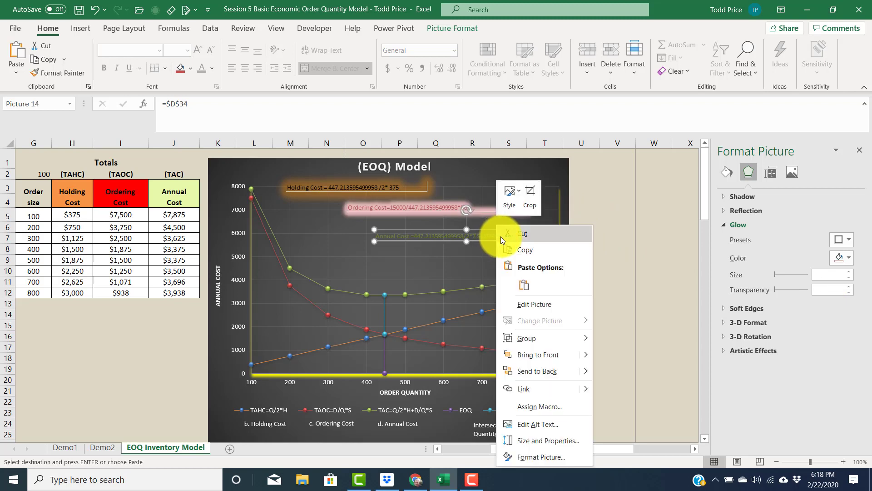
click(527, 456)
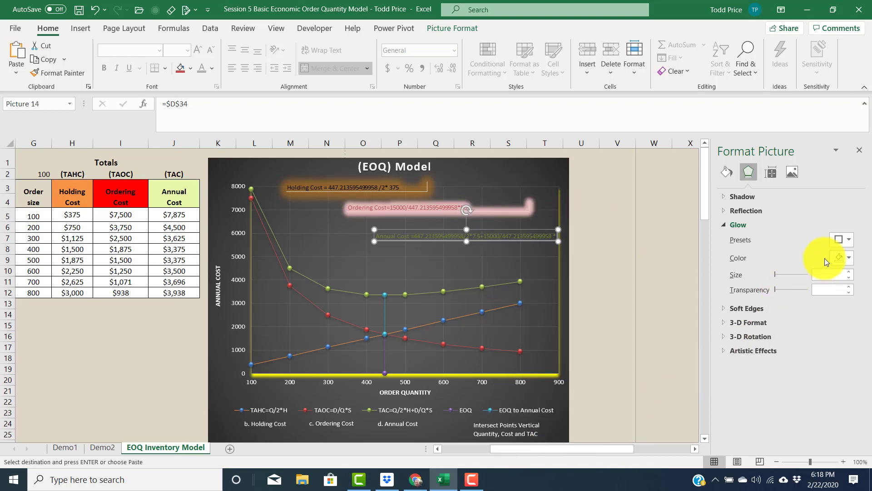
click(849, 258)
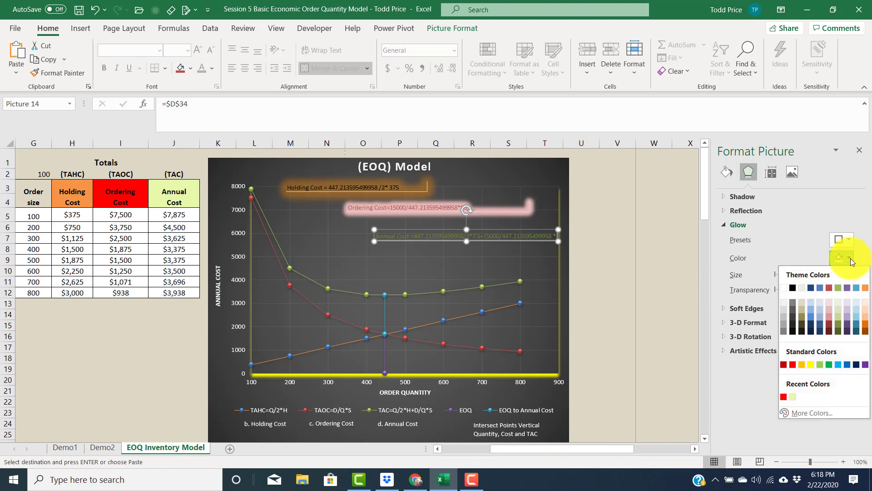
click(820, 364)
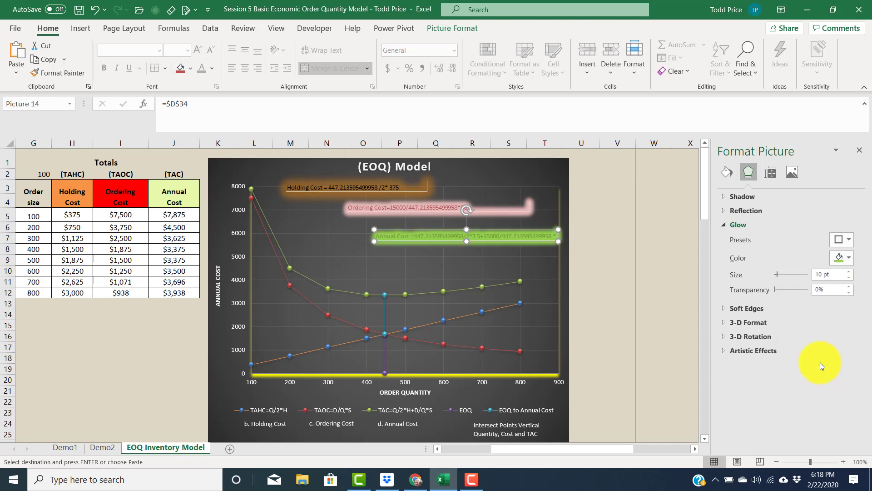
click(609, 289)
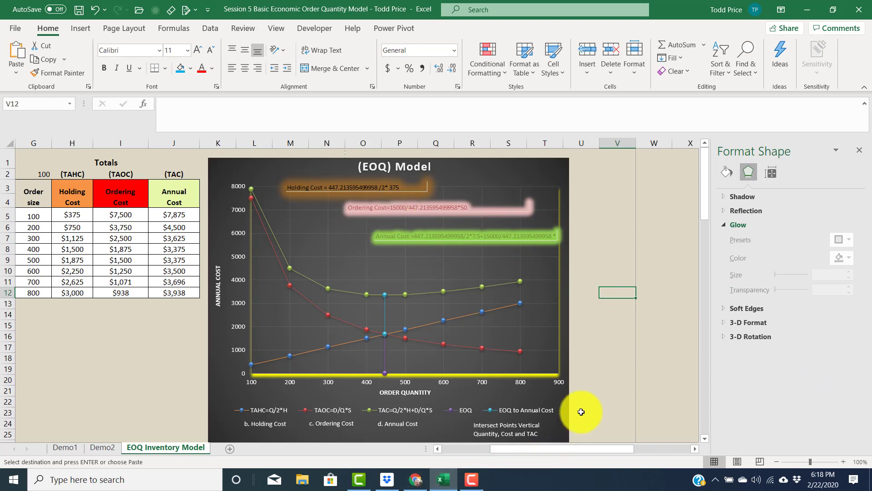
Step: Inspect the Holding Cost text formula in source cell D30 and return to the model's inputs and chart
drag(574, 449, 530, 457)
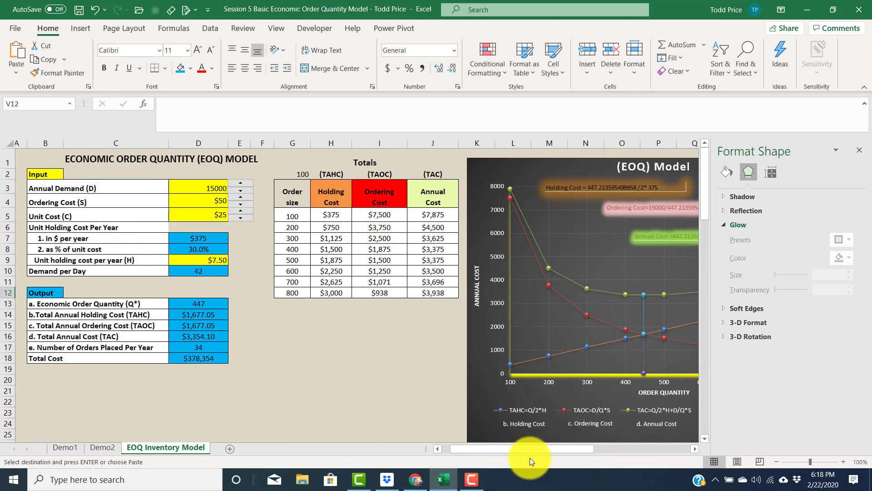
scroll(227, 359, down, 3)
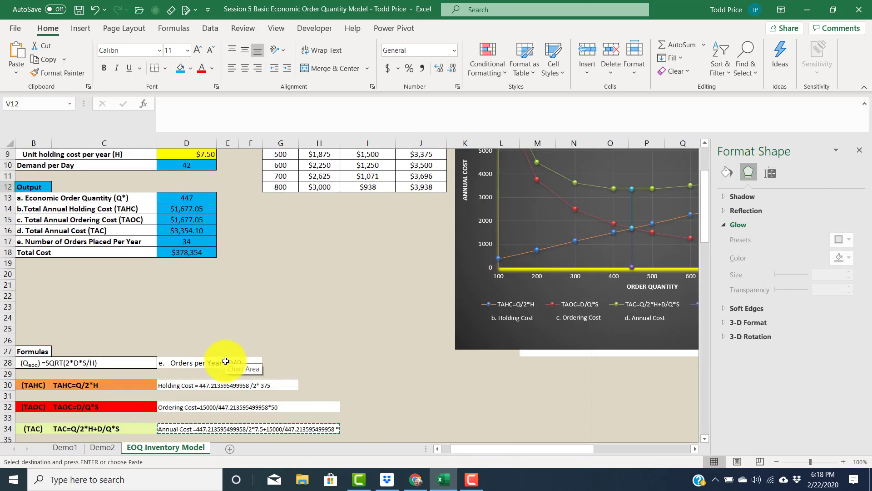
click(223, 384)
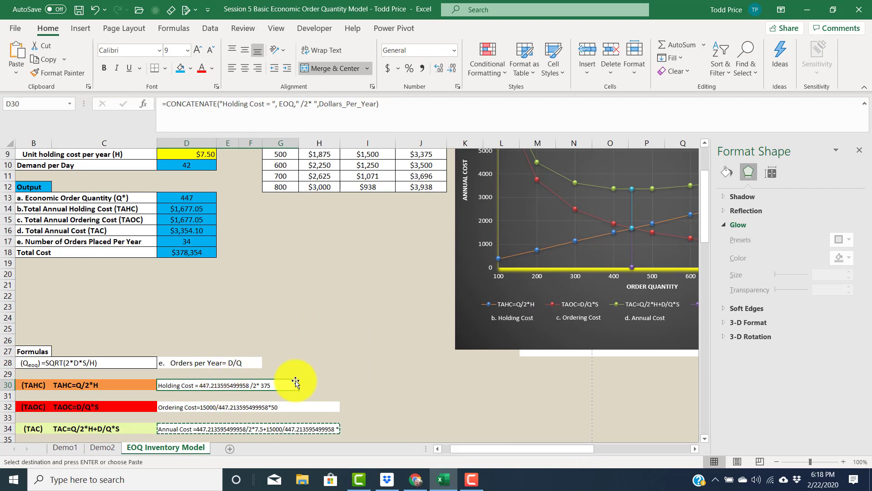
scroll(324, 352, up, 3)
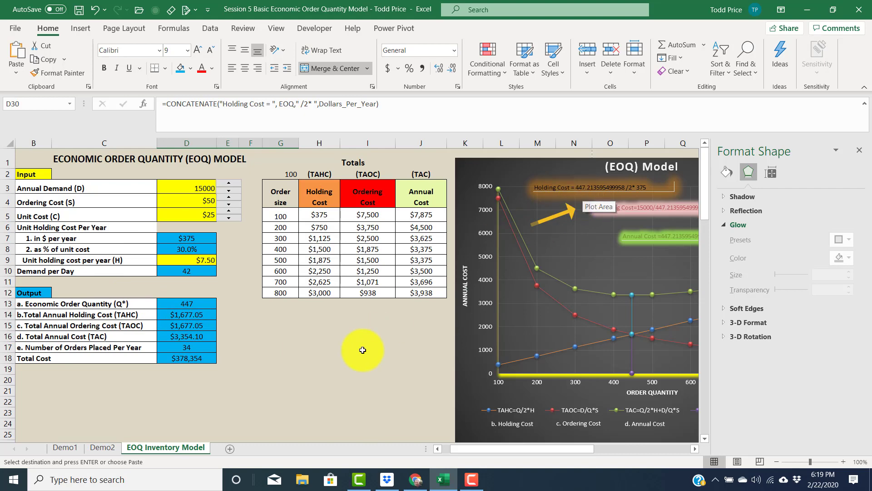
Step: Raise the model's Annual Demand to 18000 and its Ordering Cost to $52 to test the linked formula texts
click(231, 184)
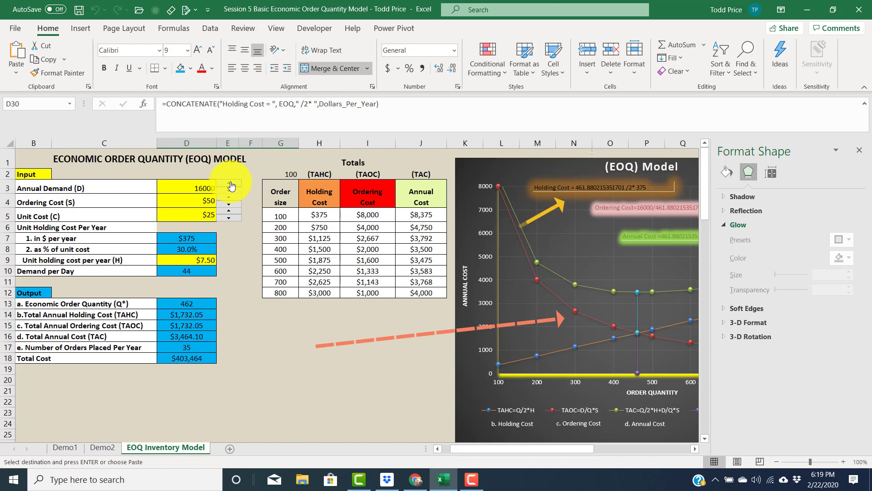
click(230, 184)
click(230, 184)
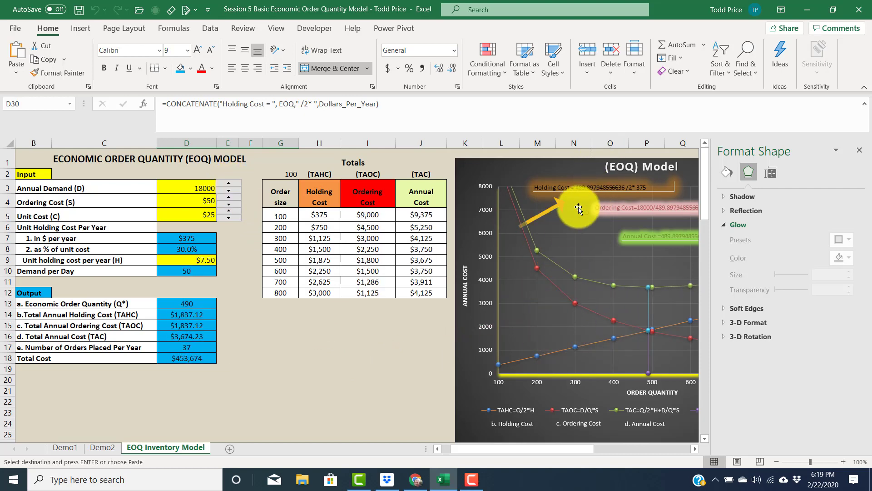
click(228, 199)
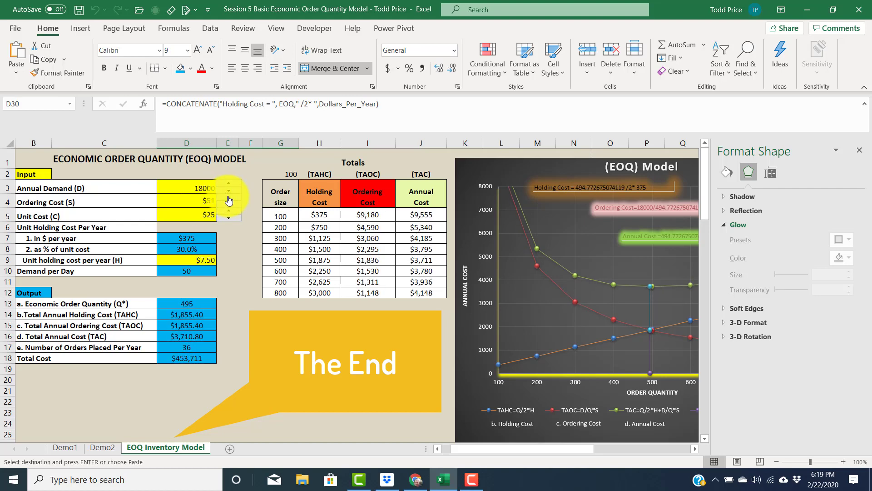
click(229, 200)
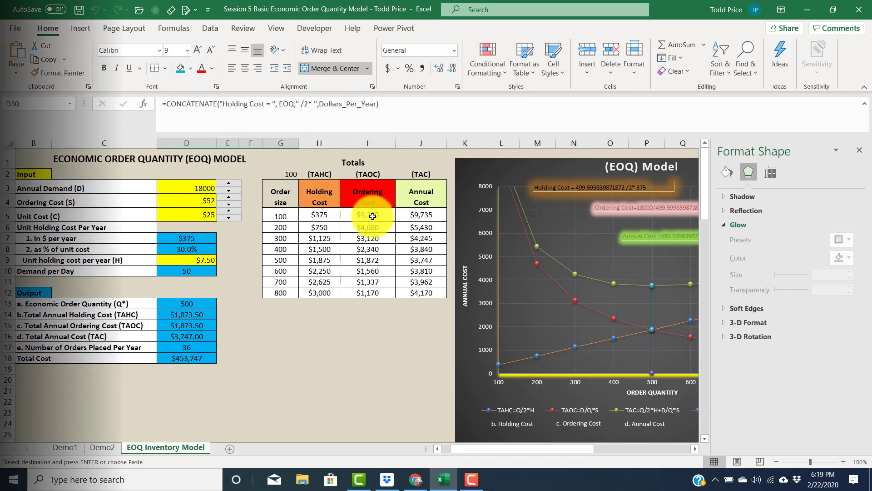
Step: Open the Ordering Cost formula for order size 100 in cell I5 to view its references
click(372, 216)
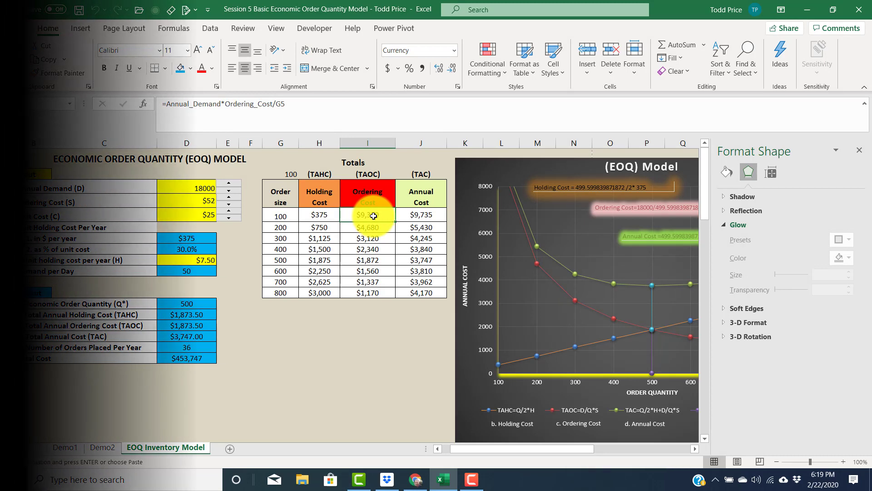
click(168, 105)
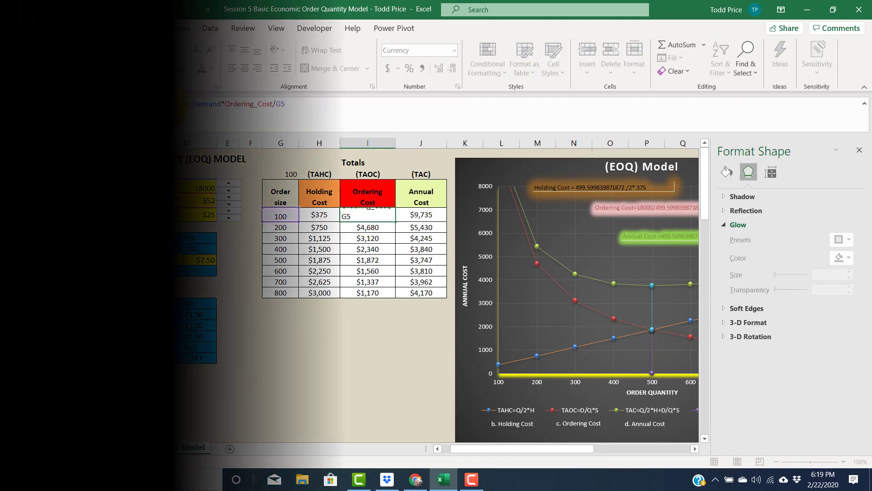